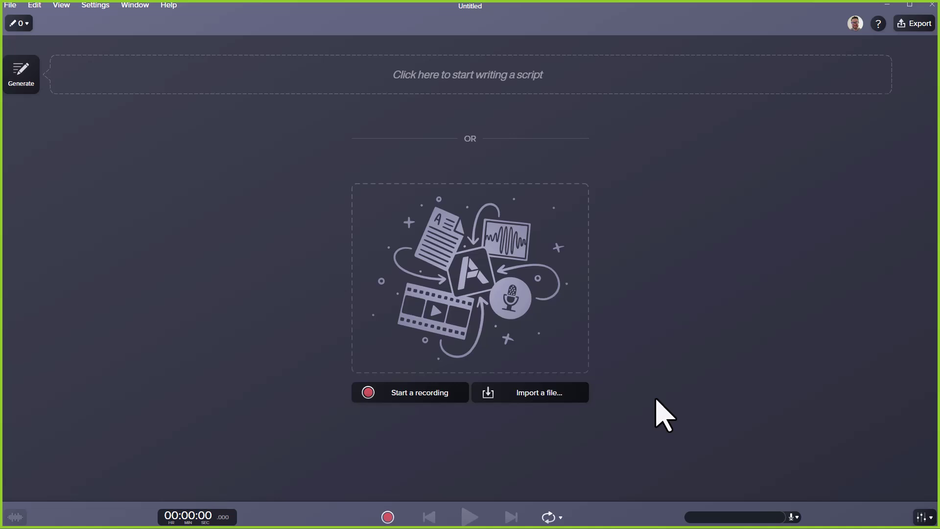
# - Open the recent project "Narration for Welcome Video" and briefly show its Waveform Editor before hiding it again
pyautogui.click(11, 5)
pyautogui.moveTo(43, 64)
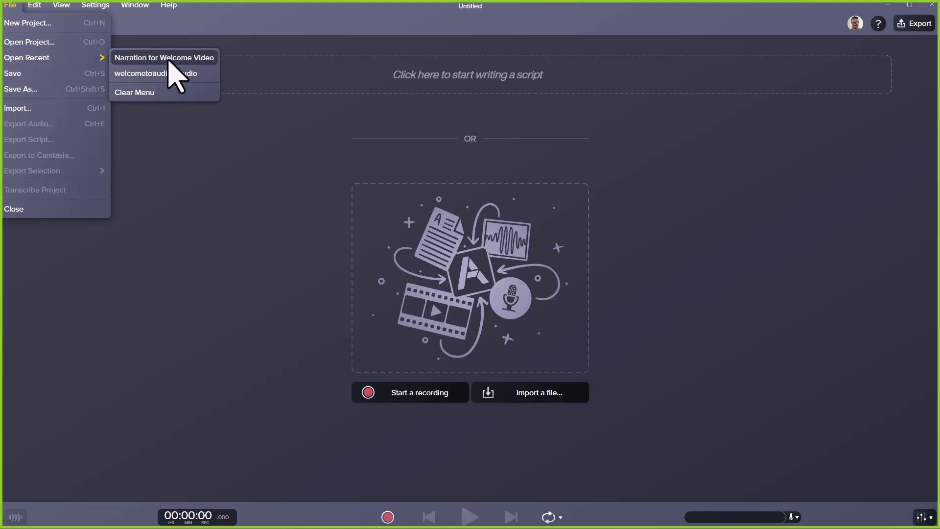
pyautogui.click(215, 59)
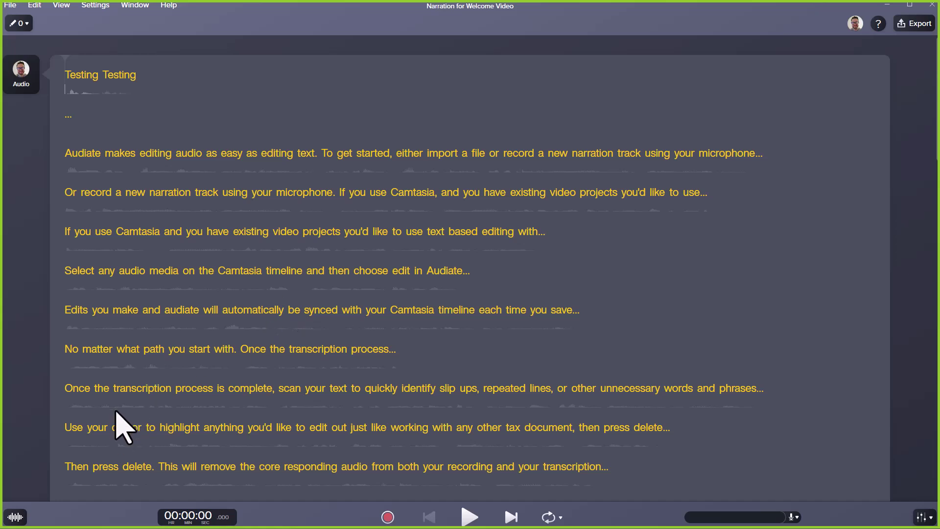
pyautogui.click(15, 518)
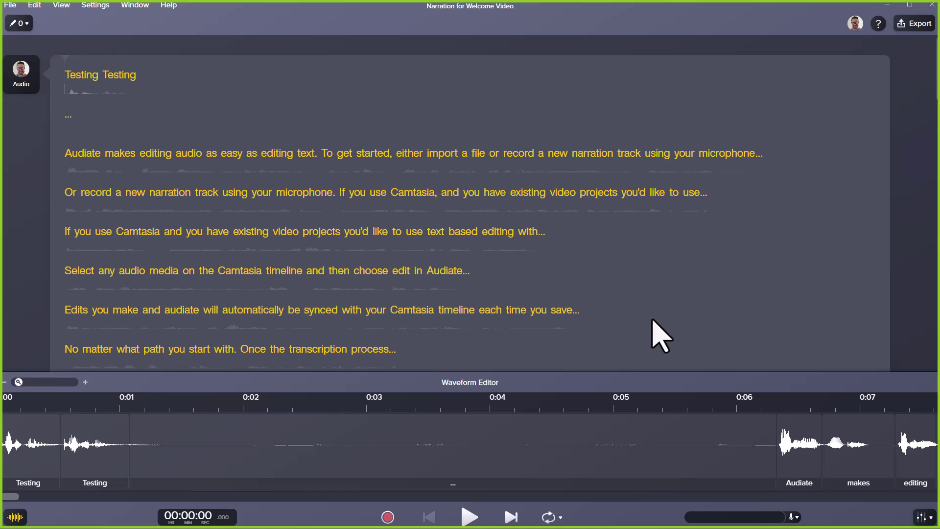
pyautogui.click(15, 517)
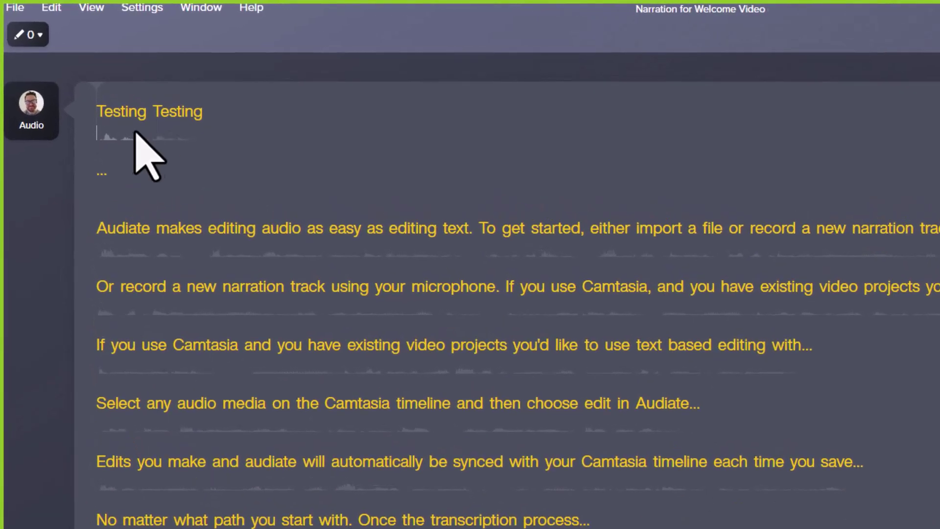
# - Delete the opening "Testing Testing" line with its pause, and the shorter duplicate "In the top left corner..." line with the pause before it
pyautogui.moveTo(97, 124); pyautogui.dragTo(228, 170)
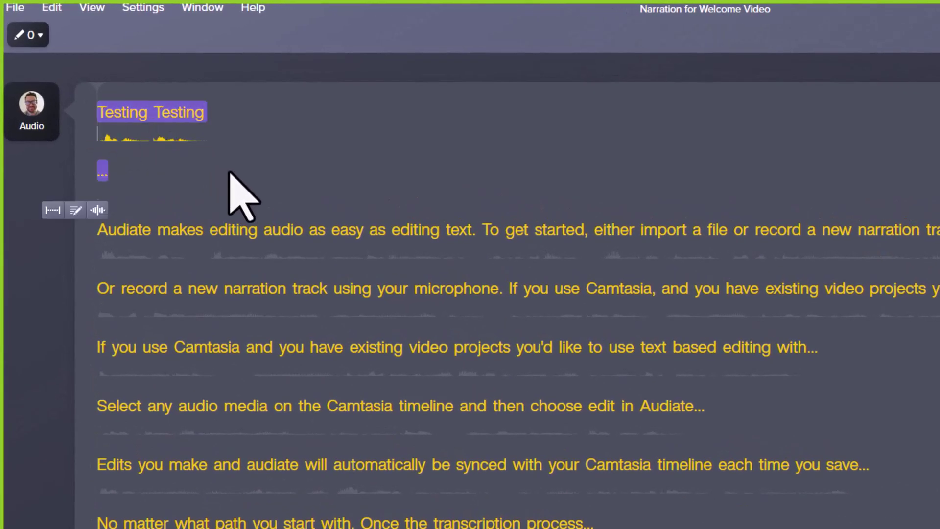
pyautogui.press('Delete')
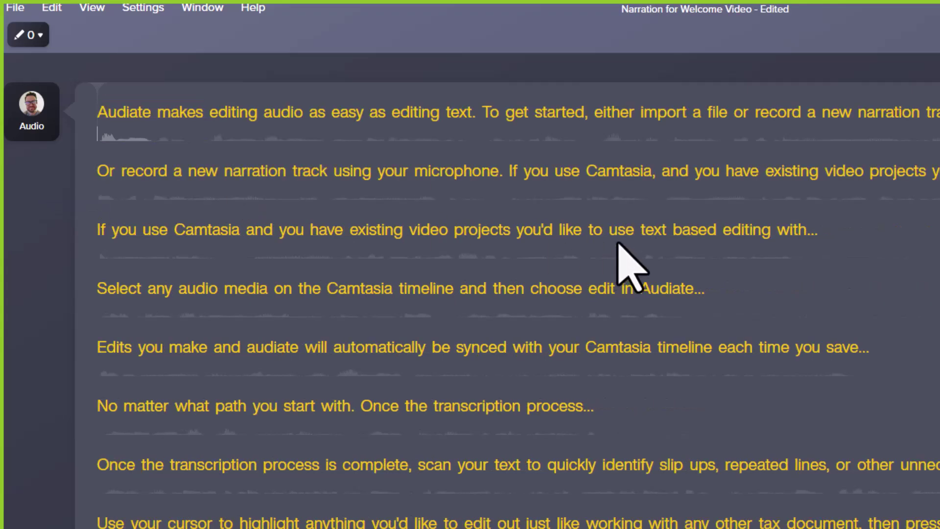
pyautogui.scroll(-5, 630, 271)
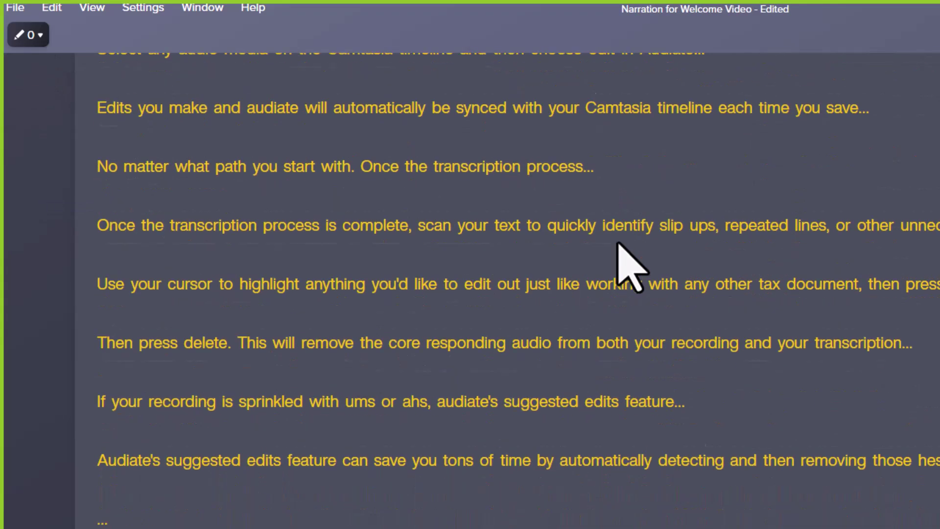
pyautogui.scroll(-2, 619, 245)
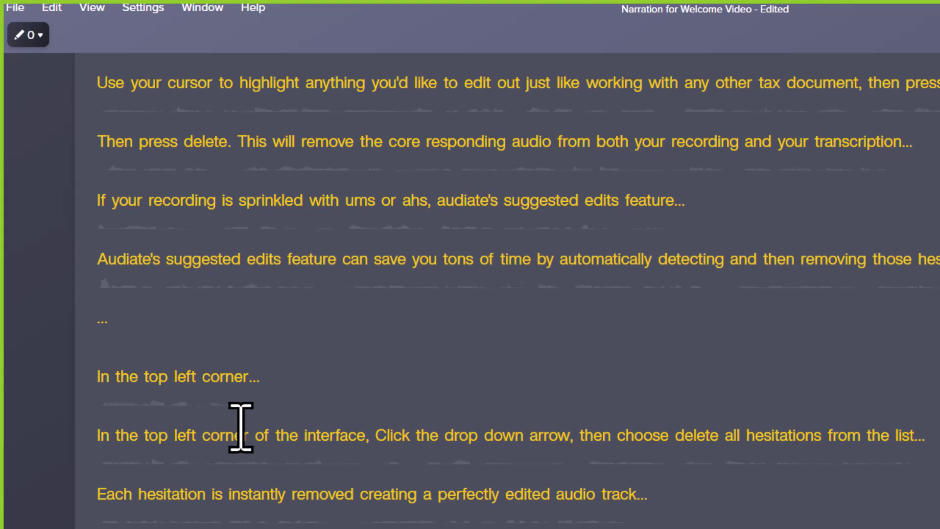
pyautogui.moveTo(99, 382); pyautogui.dragTo(267, 387)
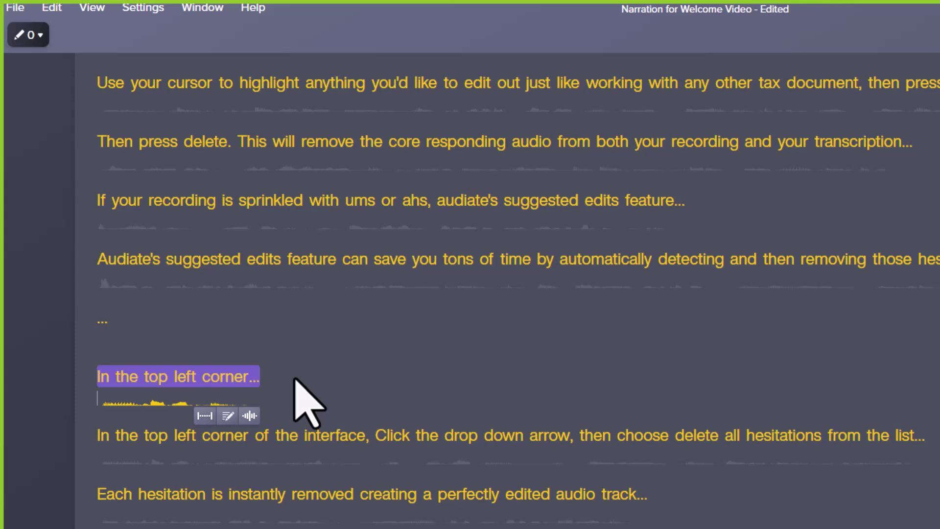
pyautogui.press('Delete')
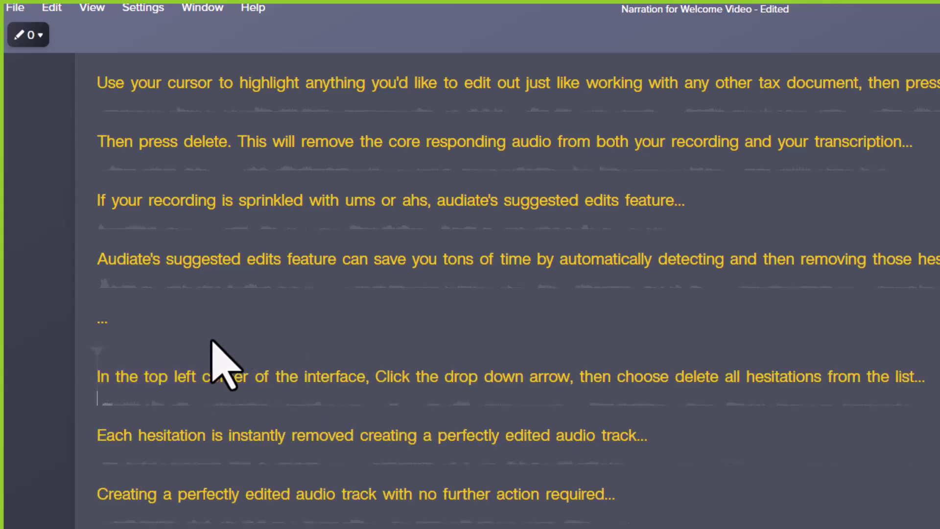
pyautogui.moveTo(110, 322); pyautogui.dragTo(96, 326)
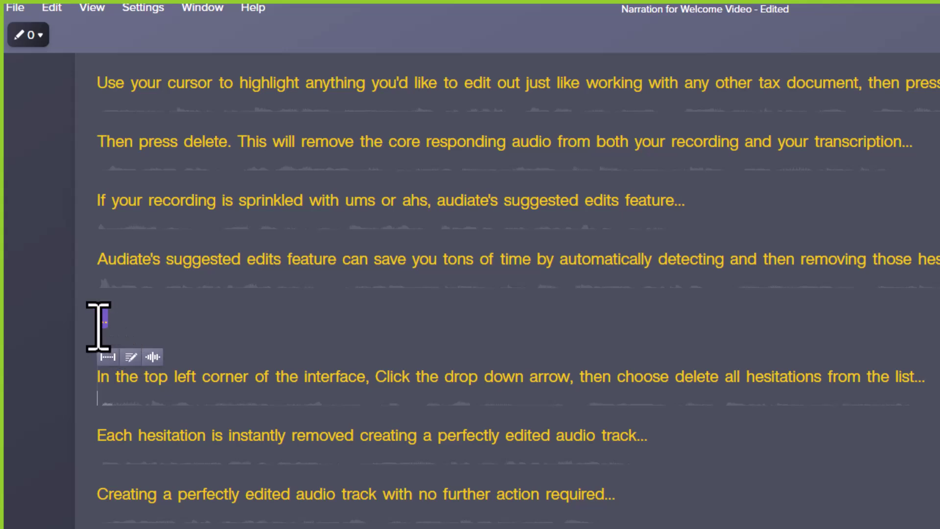
pyautogui.press('Delete')
# - Save the project and export its audio to the timeline of the open Camtasia project with No Captions
pyautogui.scroll(-15, 735, 392)
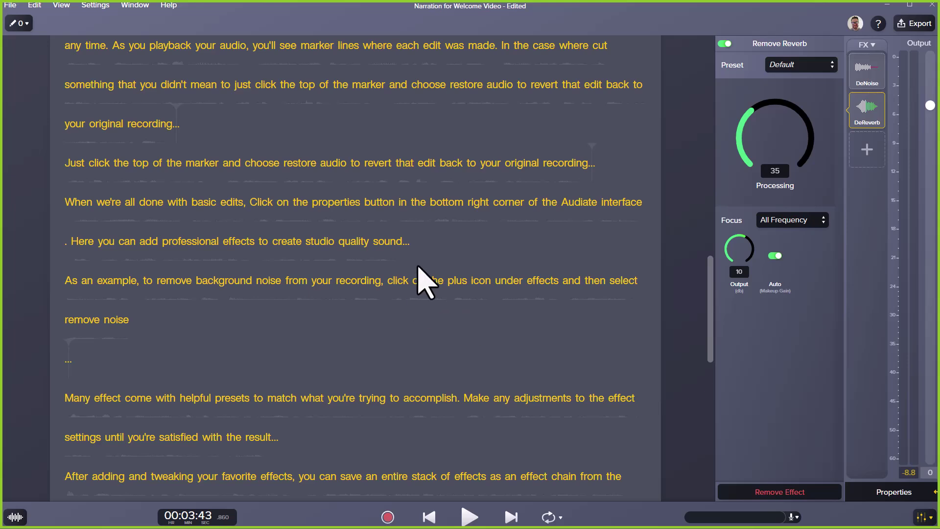
pyautogui.hotkey('ctrl', 's')
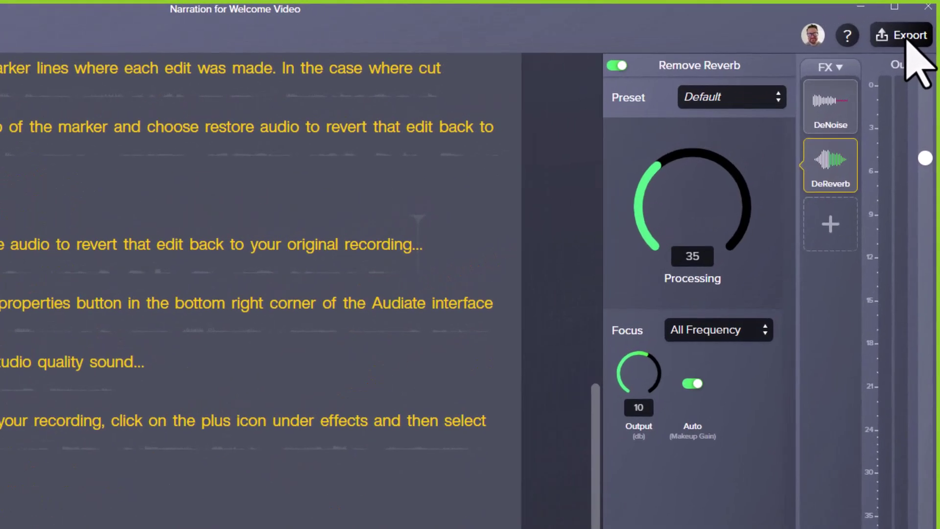
pyautogui.click(907, 42)
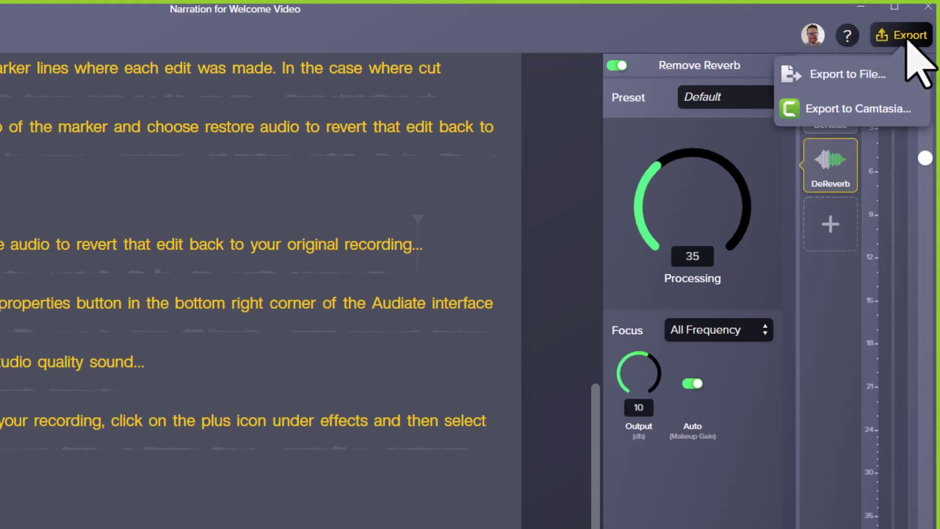
pyautogui.click(915, 113)
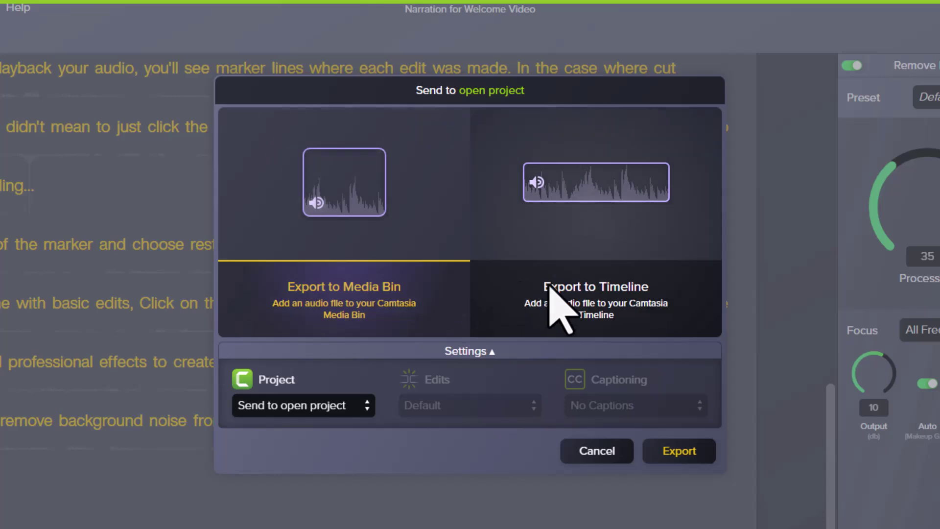
pyautogui.click(623, 248)
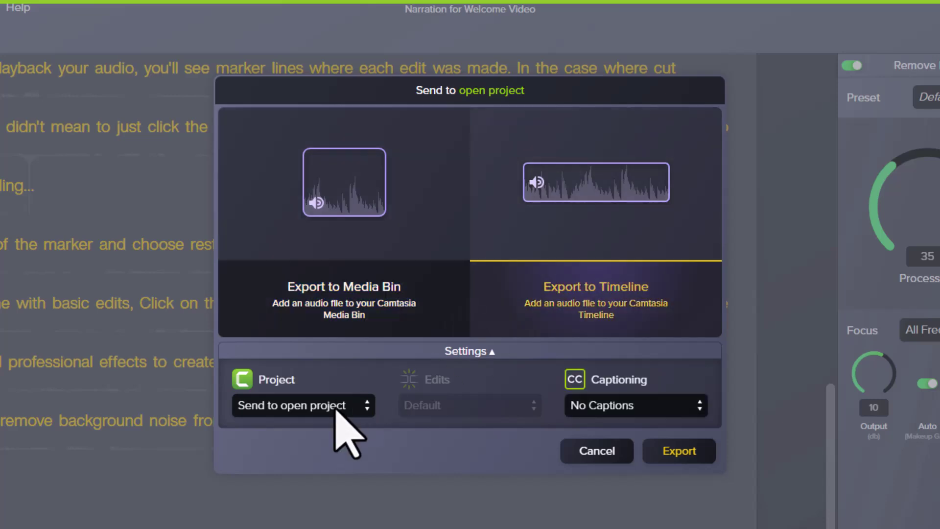
pyautogui.click(640, 413)
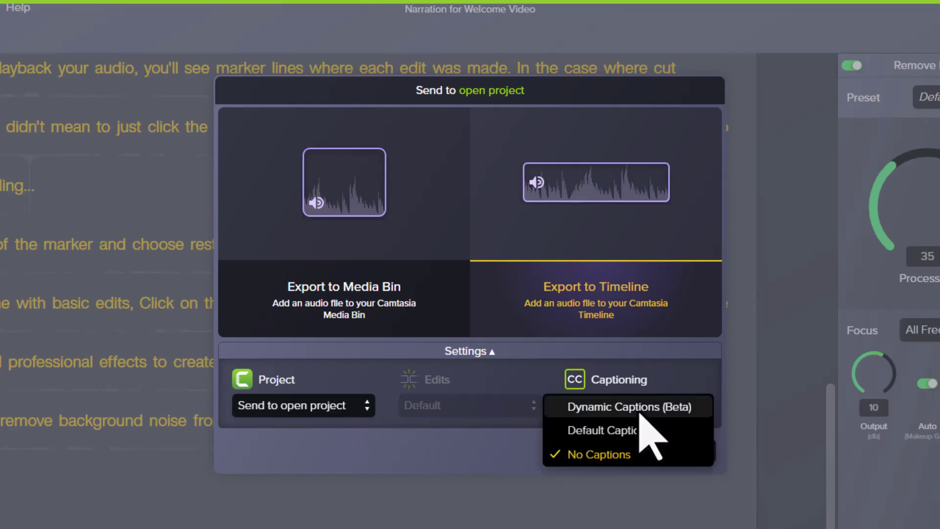
pyautogui.click(477, 446)
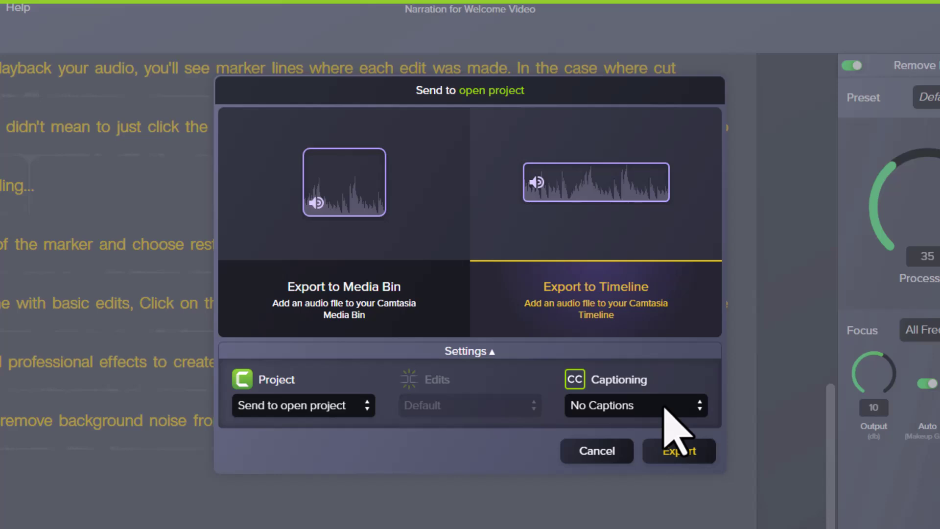
pyautogui.click(687, 450)
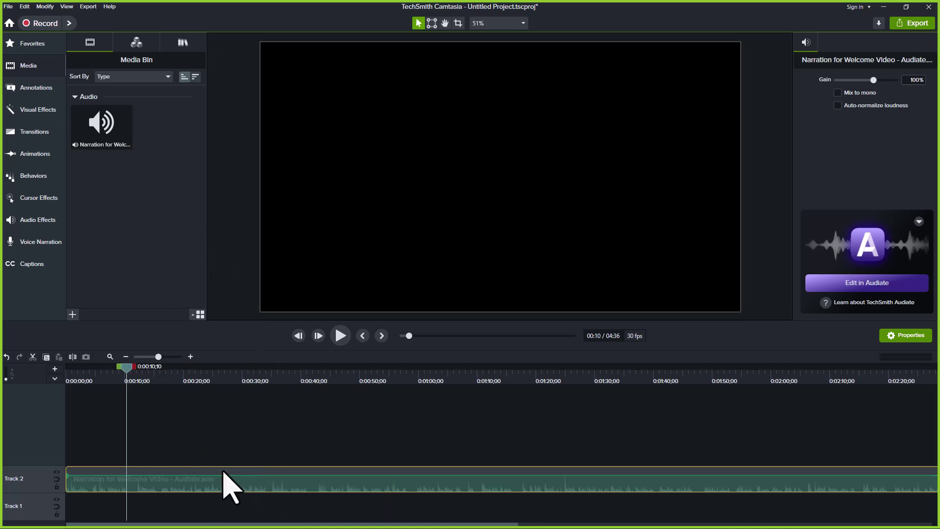
# - Delete the selected narration audio clip from Track 2 of the Camtasia timeline
pyautogui.press('Delete')
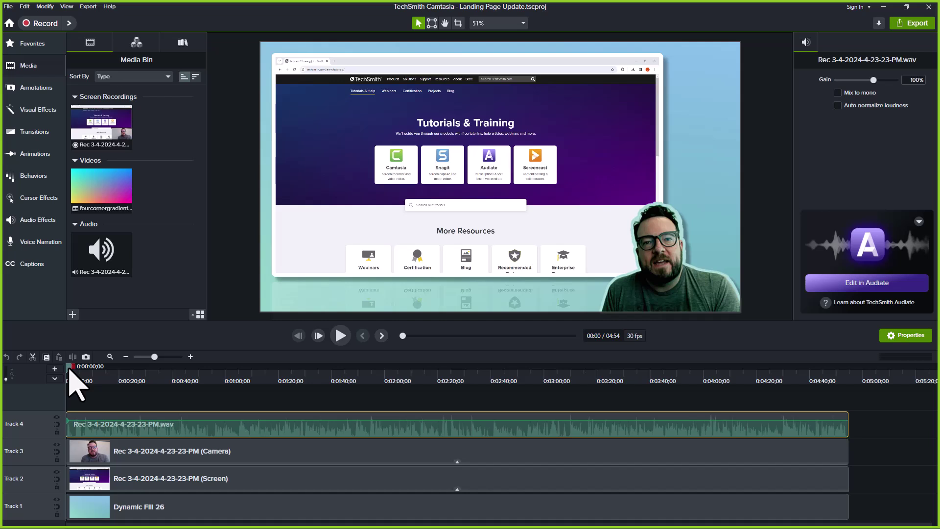
# - Preview the Landing Page Update recording at about 4:08, 1:31 and 2:05, and inspect the screen recording and Dynamic Fill background clips
pyautogui.moveTo(69, 372); pyautogui.dragTo(730, 425)
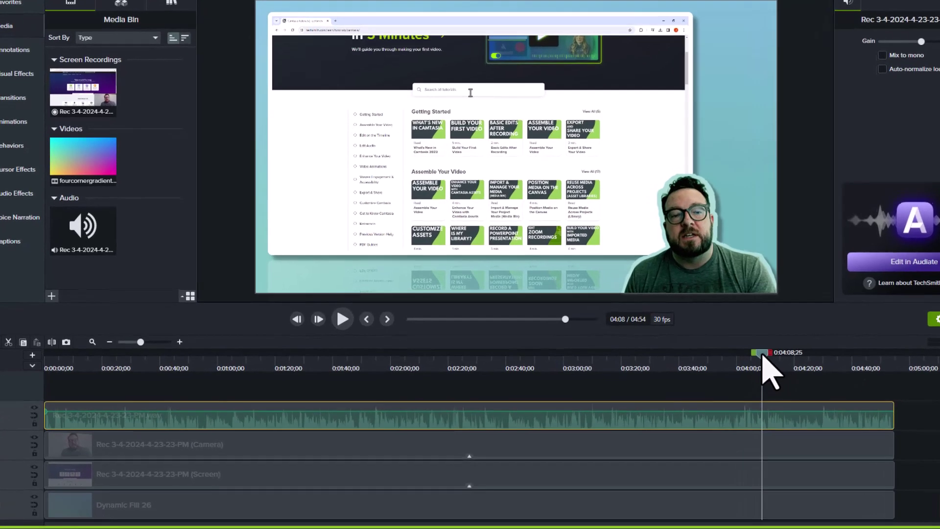
pyautogui.moveTo(733, 371); pyautogui.dragTo(308, 394)
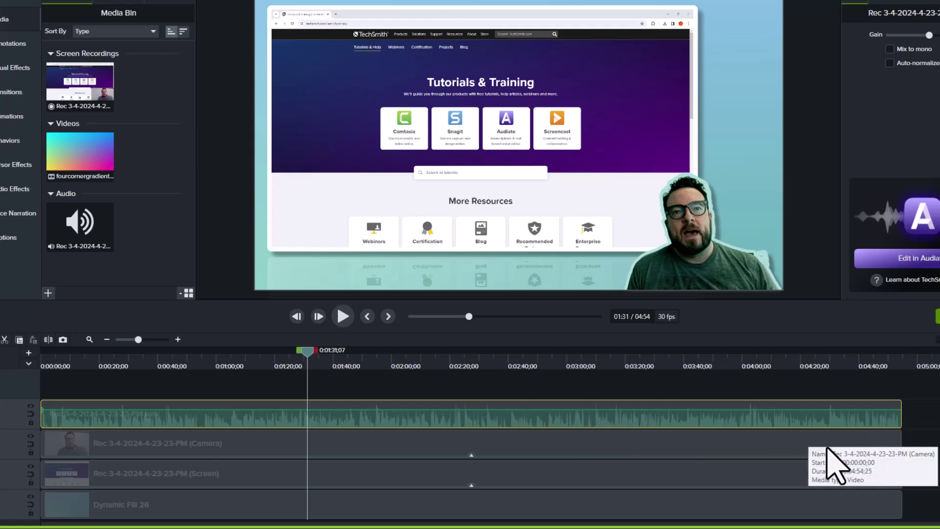
pyautogui.click(763, 482)
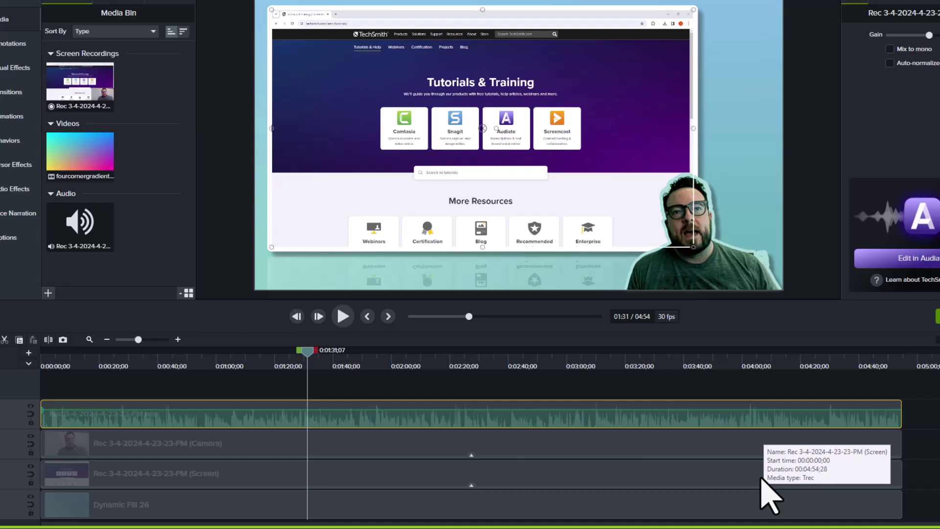
pyautogui.click(769, 508)
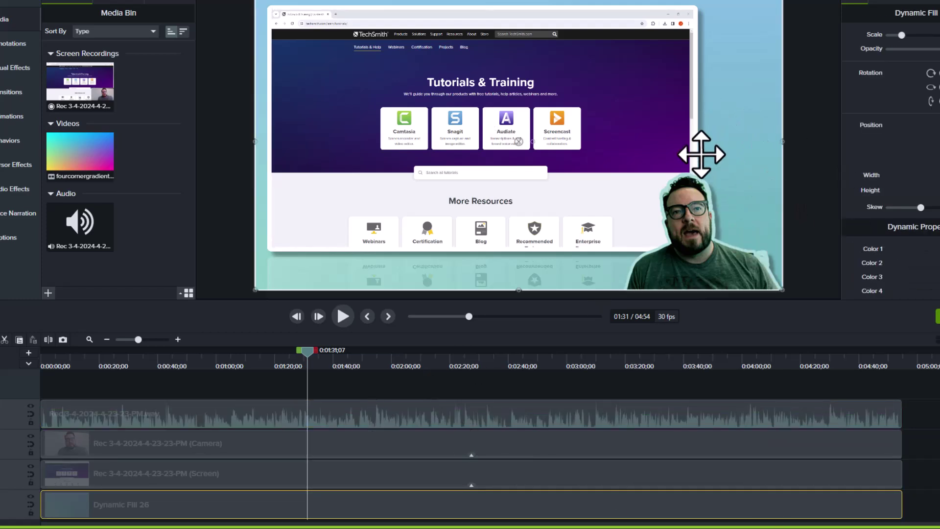
pyautogui.click(304, 360)
pyautogui.click(406, 360)
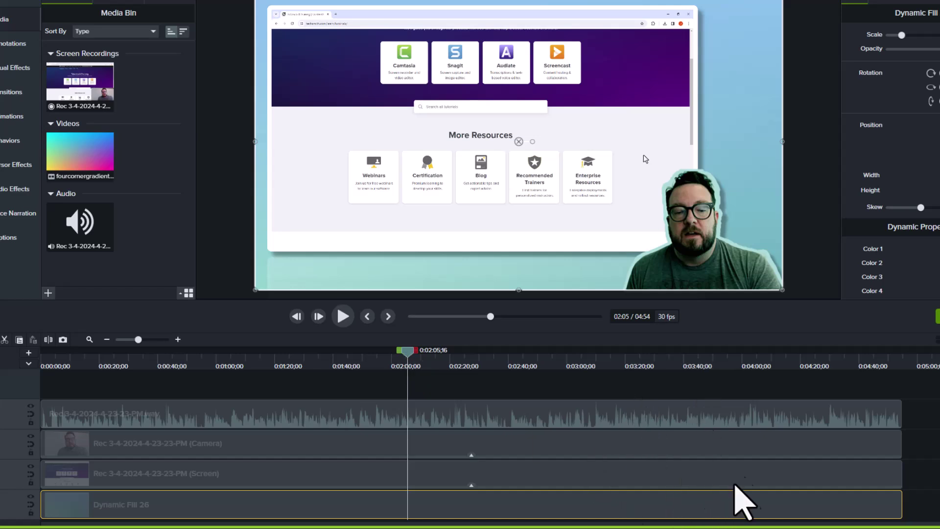
# - Select the recording's audio clip on Track 4, show its properties and open it for editing in Audiate
pyautogui.click(741, 411)
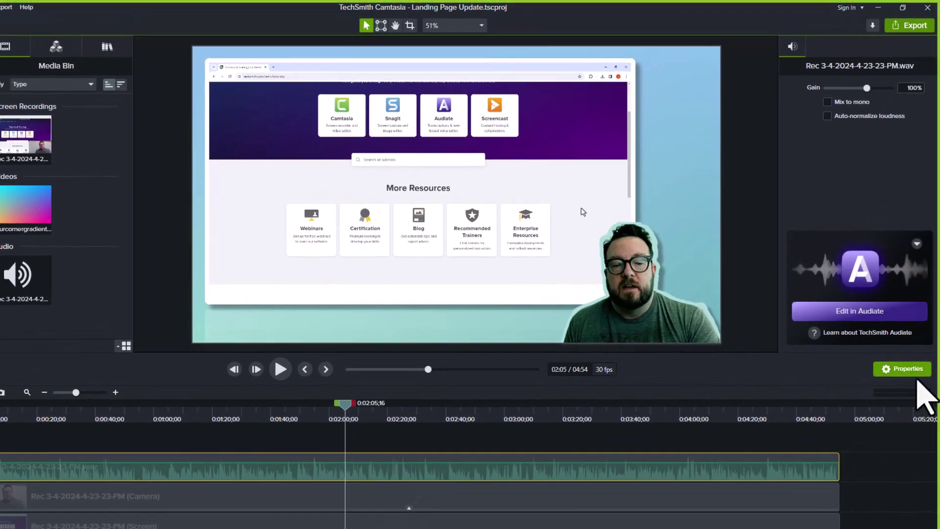
pyautogui.click(916, 365)
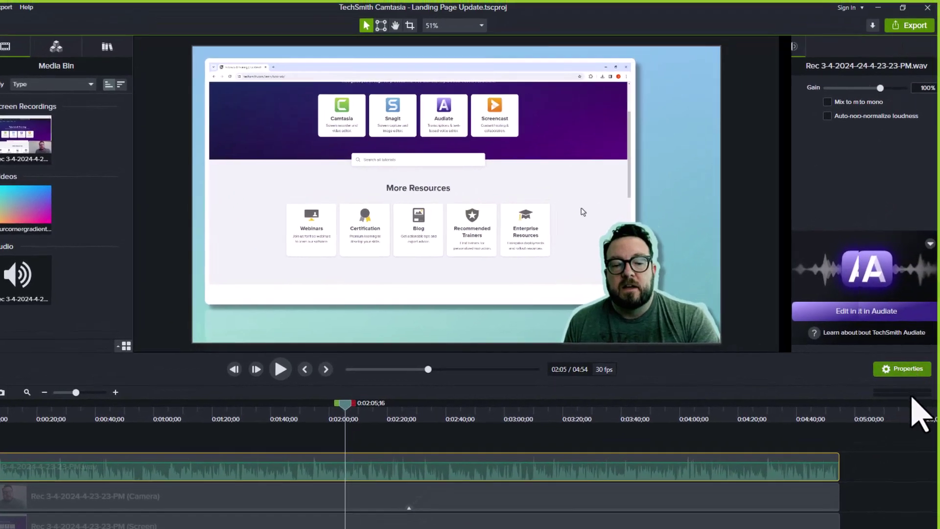
pyautogui.click(908, 370)
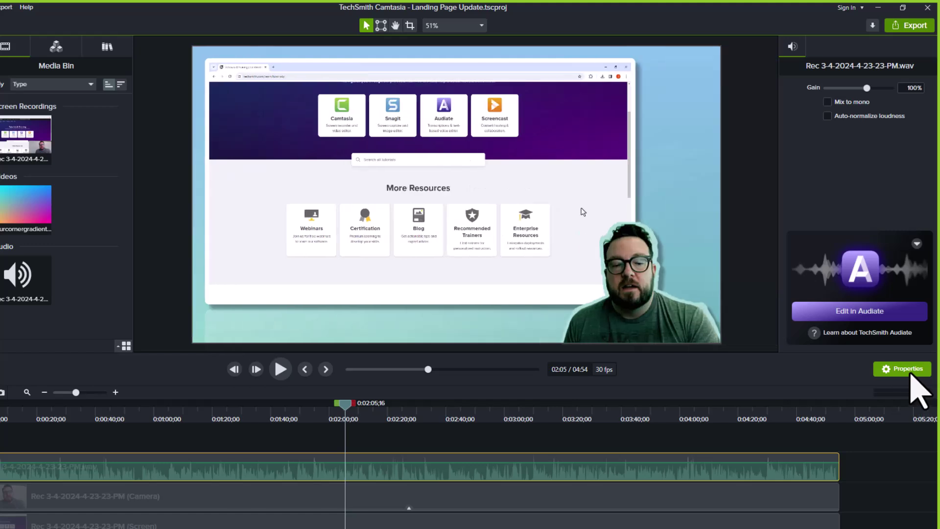
pyautogui.click(895, 314)
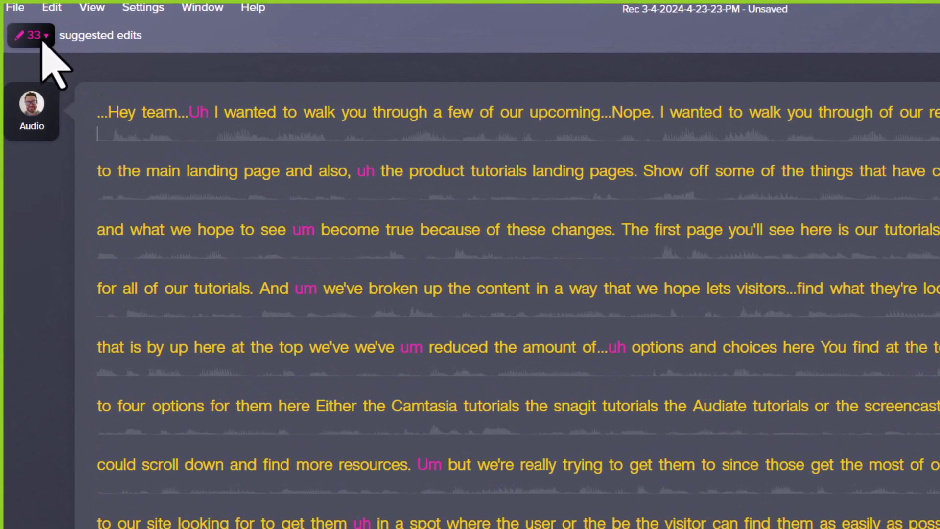
# - Apply the suggested edit that deletes all hesitations from the transcript
pyautogui.click(41, 41)
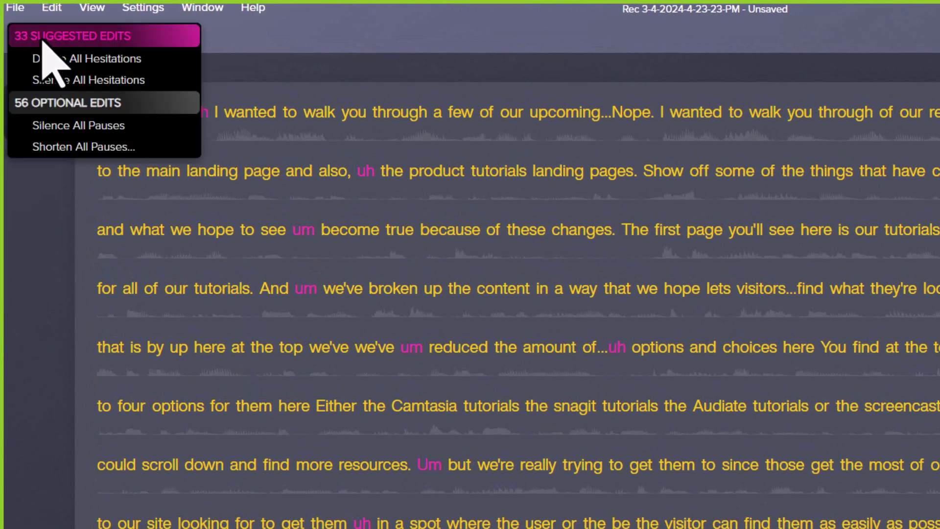
pyautogui.click(166, 61)
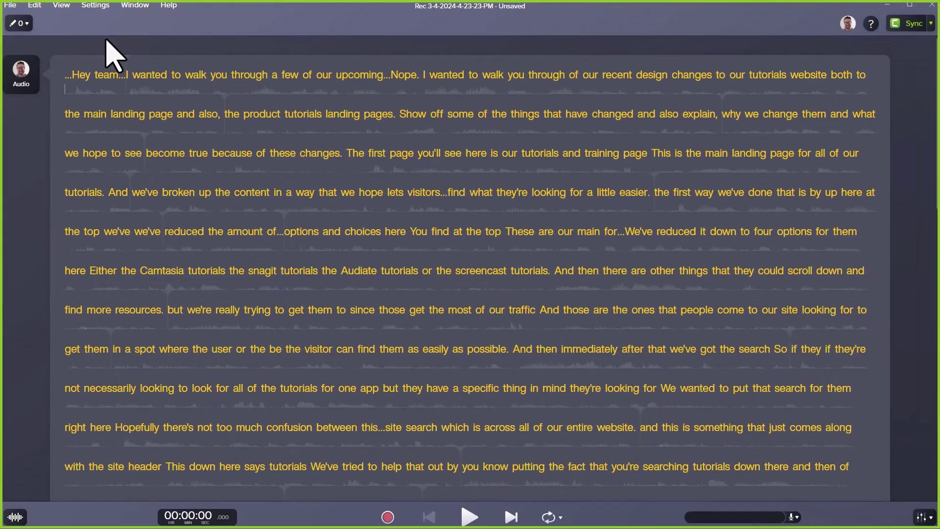
# - Delete the false start "The other the other let me start that again." from the transcript
pyautogui.scroll(-5, 801, 238)
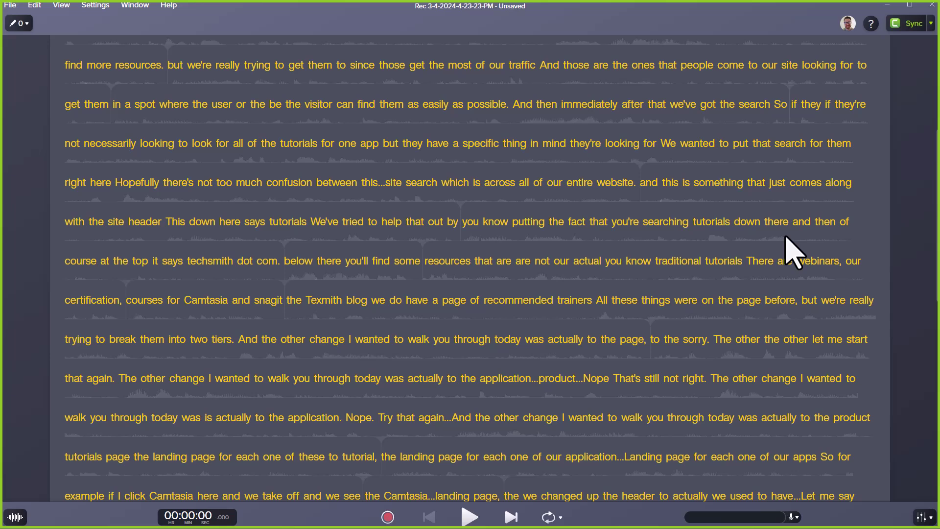
pyautogui.scroll(-2, 783, 252)
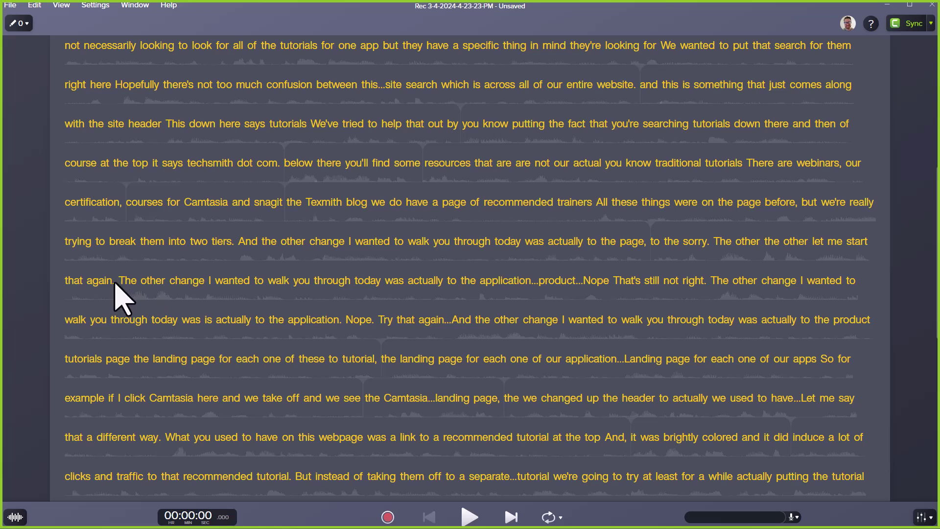
pyautogui.moveTo(83, 294); pyautogui.dragTo(720, 243)
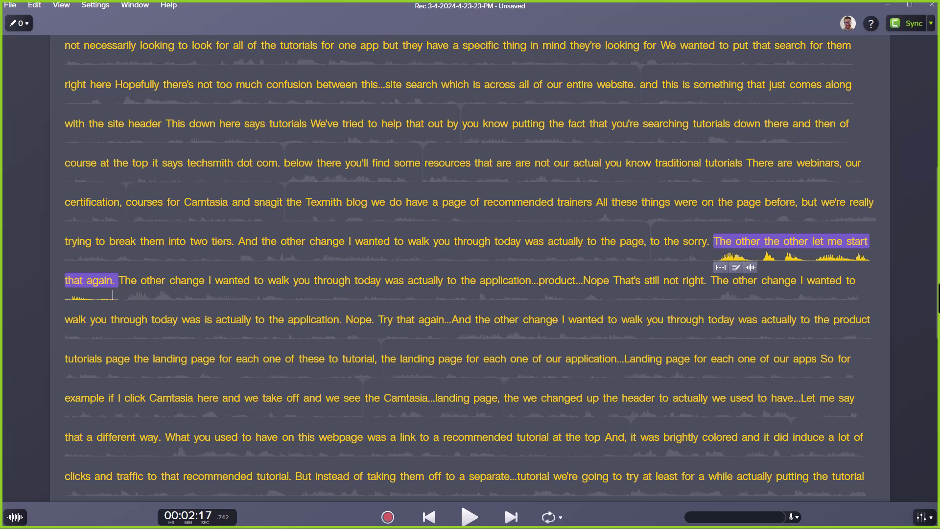
pyautogui.press('Delete')
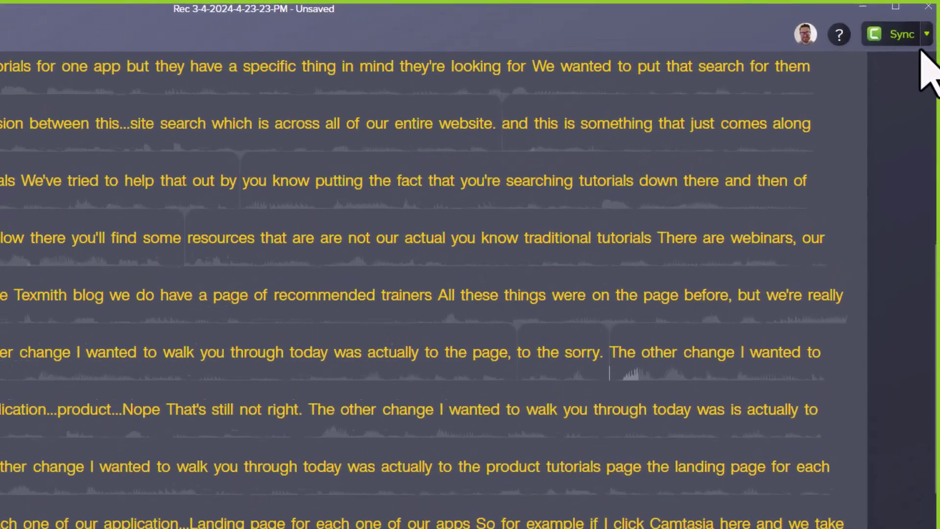
# - Check the Camtasia sync options with Edit Camtasia Timeline selected, and sync the transcript edits to the Camtasia project
pyautogui.click(927, 36)
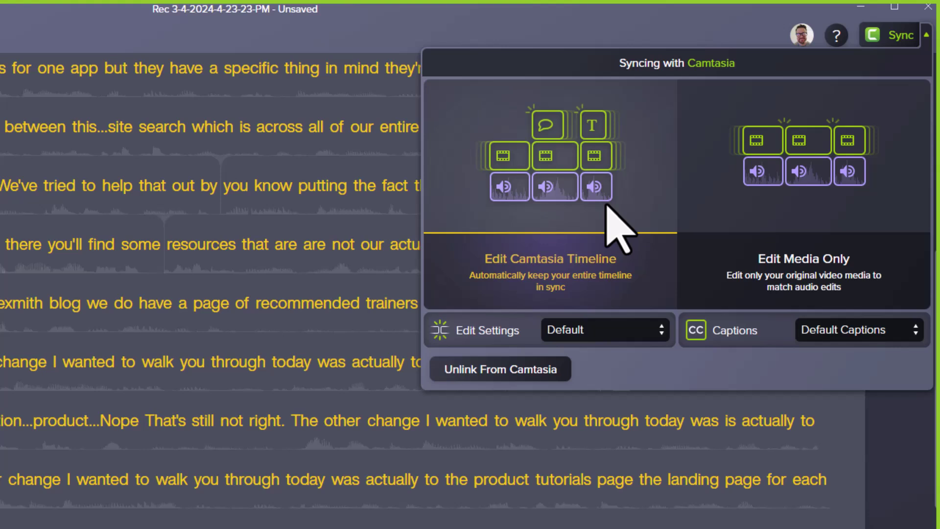
pyautogui.click(928, 41)
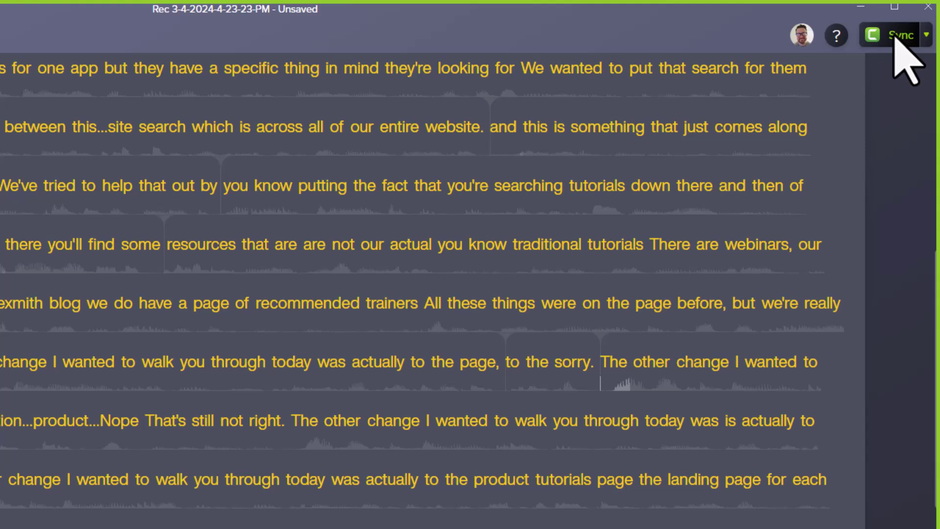
pyautogui.hotkey('ctrl', 's')
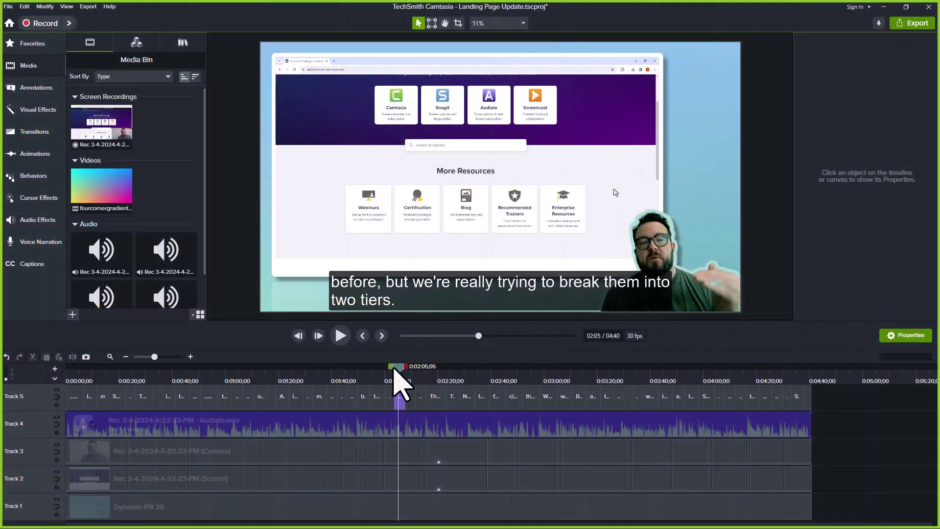
# - Preview the synced recording in Camtasia from about 2:05 to 2:11 and select the Audiate audio clip on Track 4
pyautogui.moveTo(395, 372)
pyautogui.mouseDown()
pyautogui.moveTo(382, 372)
pyautogui.moveTo(399, 384)
pyautogui.mouseUp()
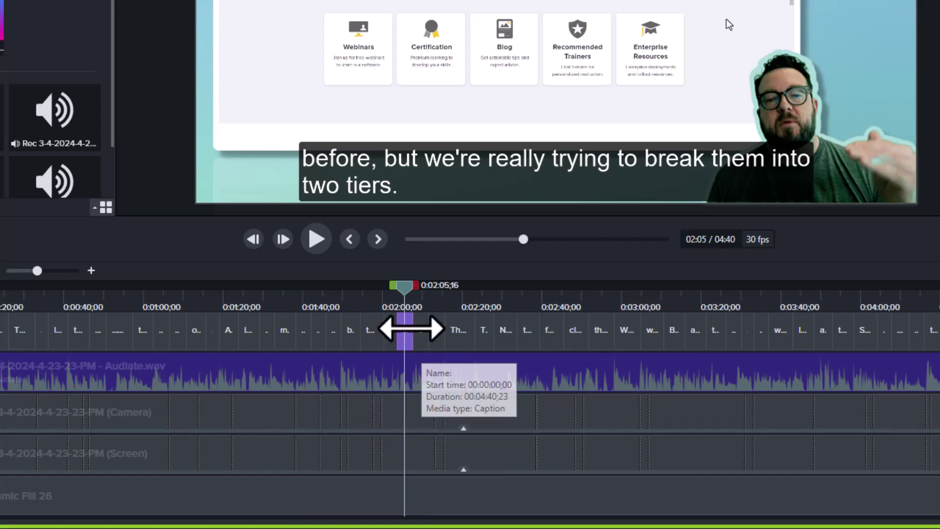
pyautogui.moveTo(405, 293); pyautogui.dragTo(428, 293)
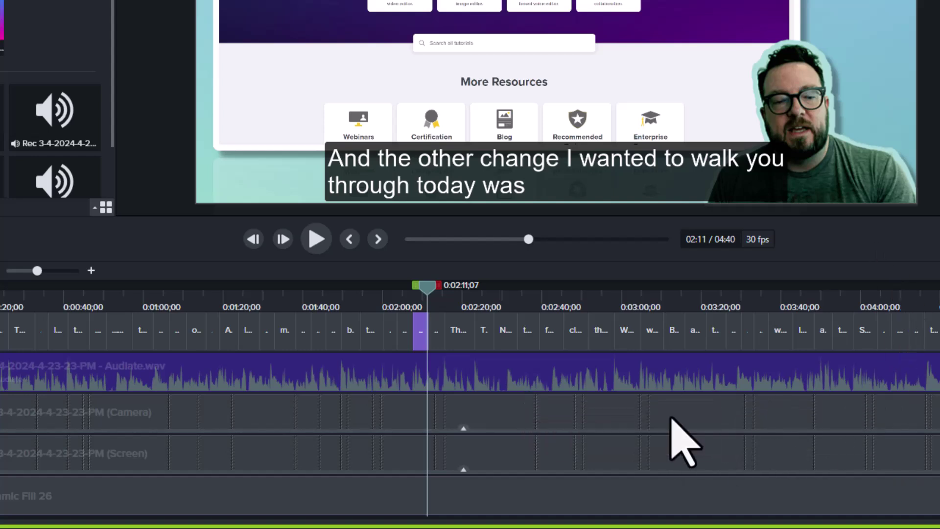
pyautogui.click(884, 375)
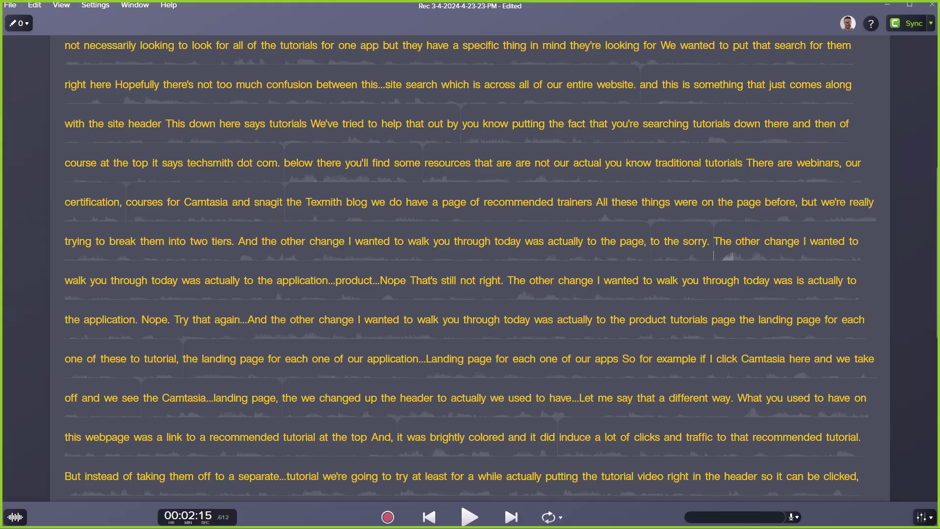
# - Review the rest of the transcript in Audiate and preview the matching recording in Camtasia at about 2:07 and 2:15
pyautogui.scroll(-4, 734, 301)
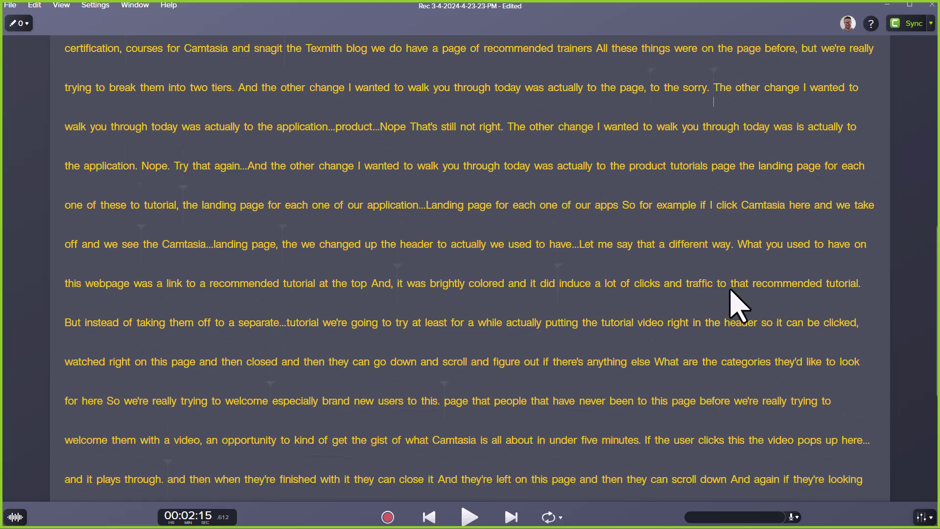
pyautogui.scroll(-7, 731, 293)
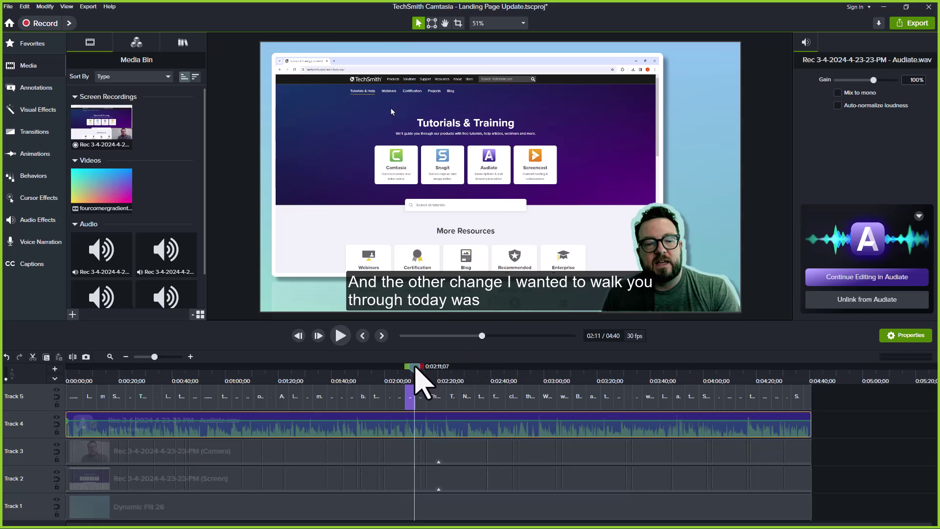
pyautogui.moveTo(415, 370); pyautogui.dragTo(406, 370)
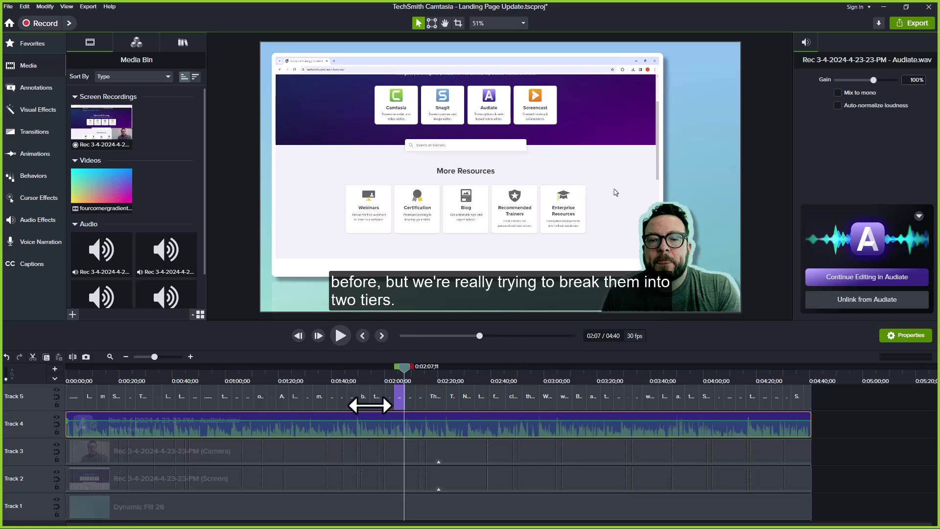
pyautogui.moveTo(414, 371); pyautogui.dragTo(424, 370)
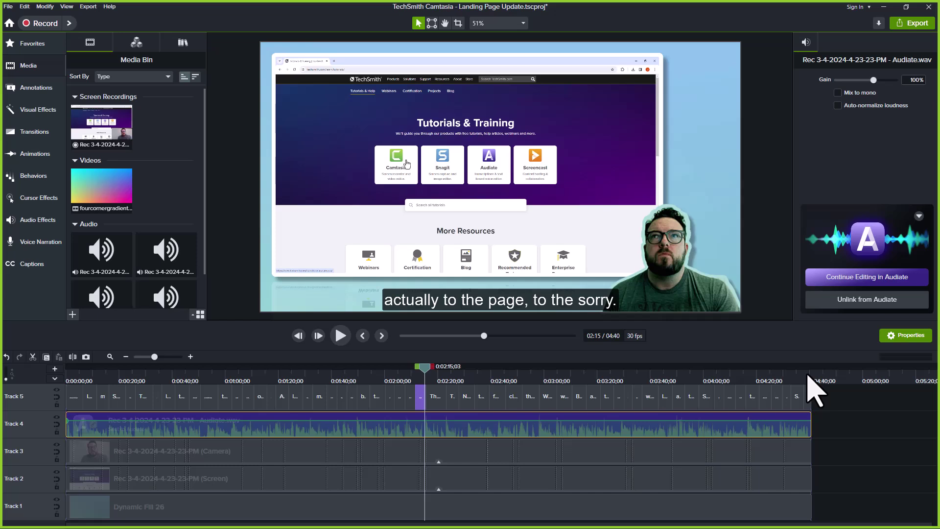
pyautogui.click(860, 302)
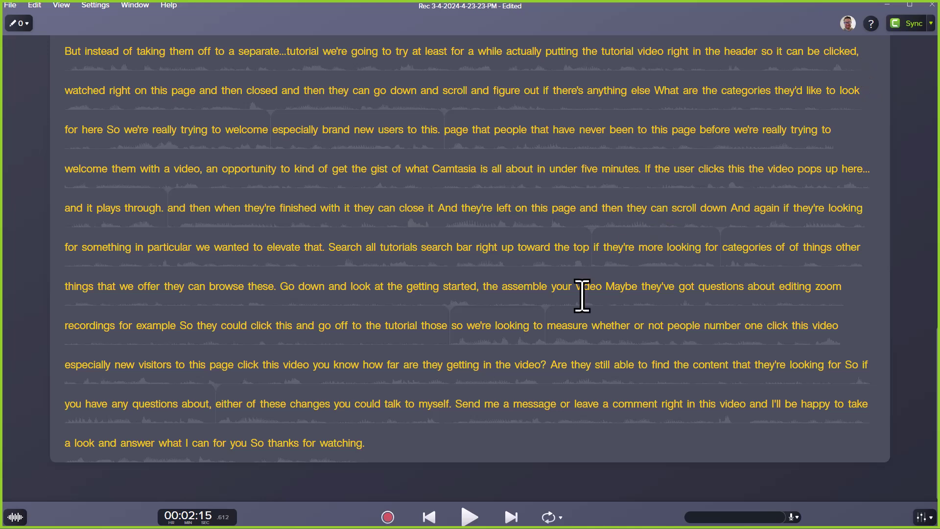
pyautogui.scroll(5, 585, 288)
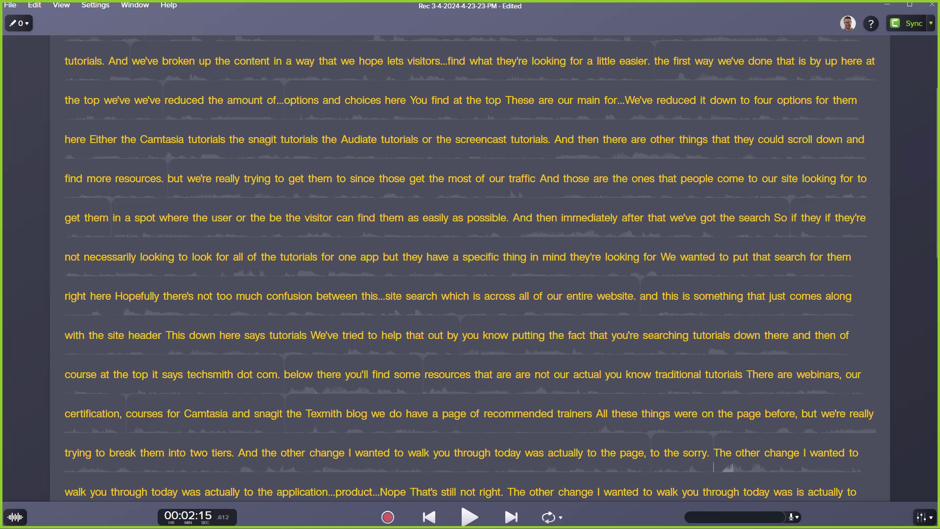
# - Switch to the getting-started-with-audiate project in Camtasia, preview it at about 0:46 and 0:50, and inspect the last two narration clips on Track 4
pyautogui.hotkey('alt', 'Tab')
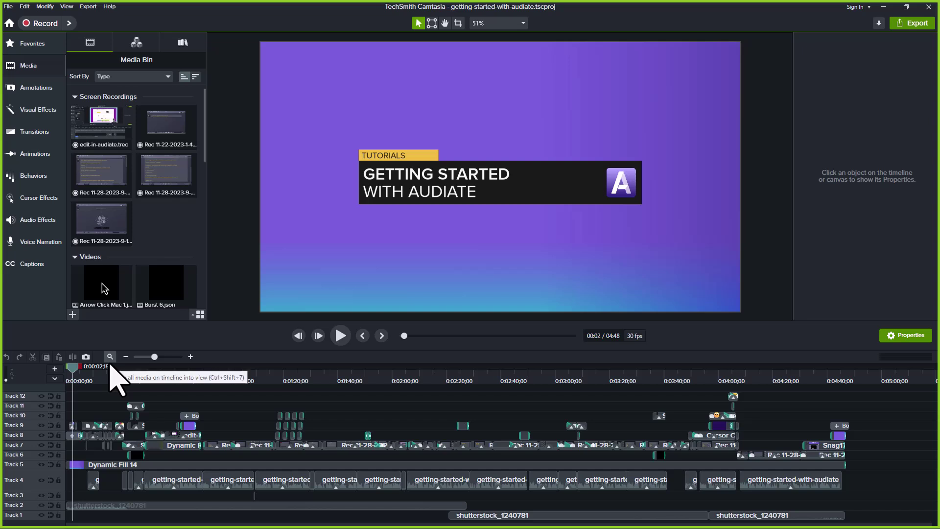
pyautogui.moveTo(73, 369); pyautogui.dragTo(193, 392)
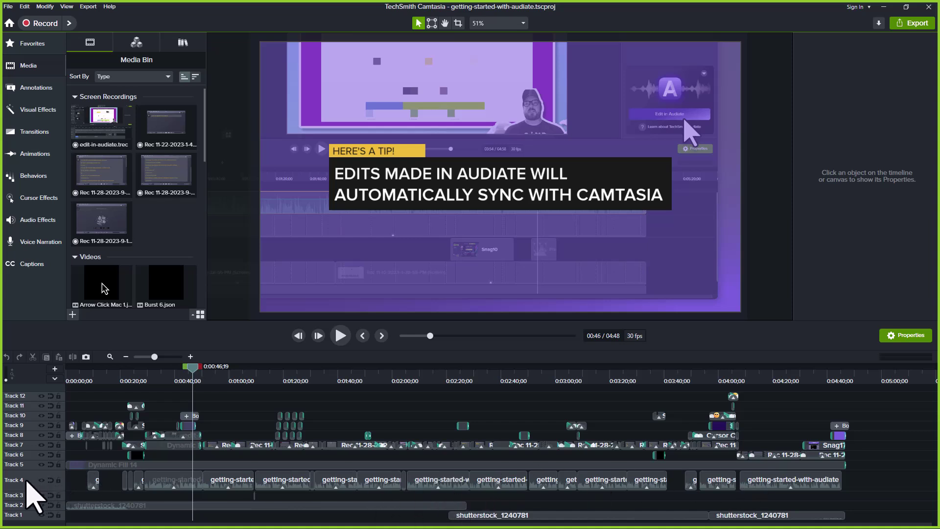
pyautogui.click(810, 478)
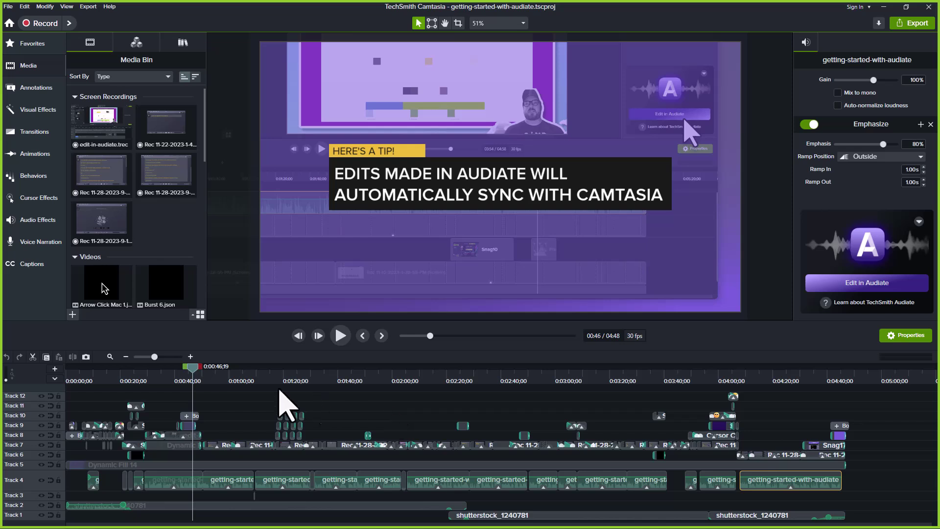
pyautogui.moveTo(195, 368); pyautogui.dragTo(206, 368)
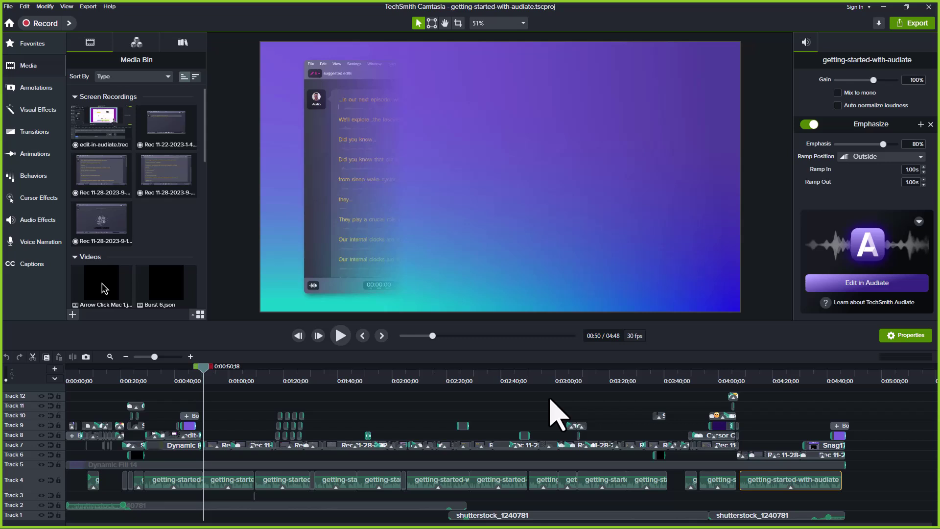
pyautogui.click(722, 483)
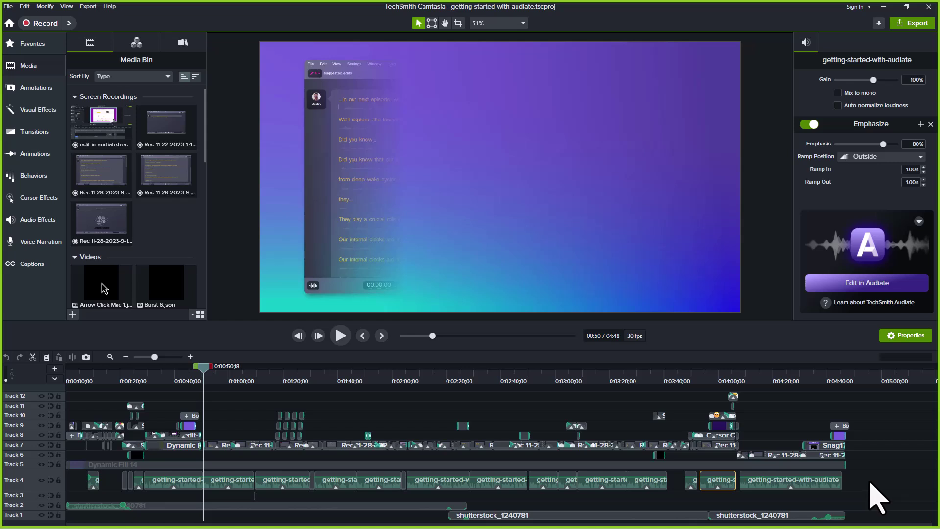
# - Compare the properties of all Track 4 narration clips selected together with those of the last clip alone
pyautogui.moveTo(871, 487); pyautogui.dragTo(87, 485)
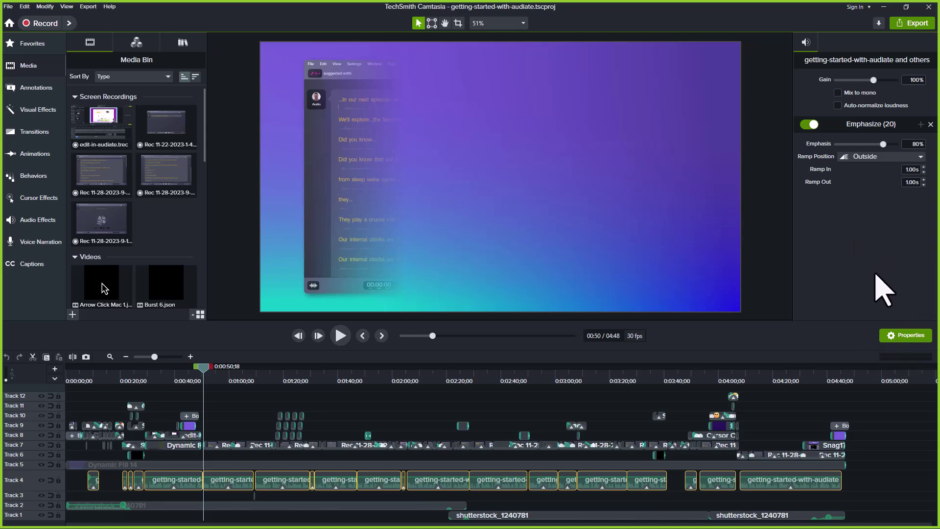
pyautogui.click(866, 477)
pyautogui.click(831, 480)
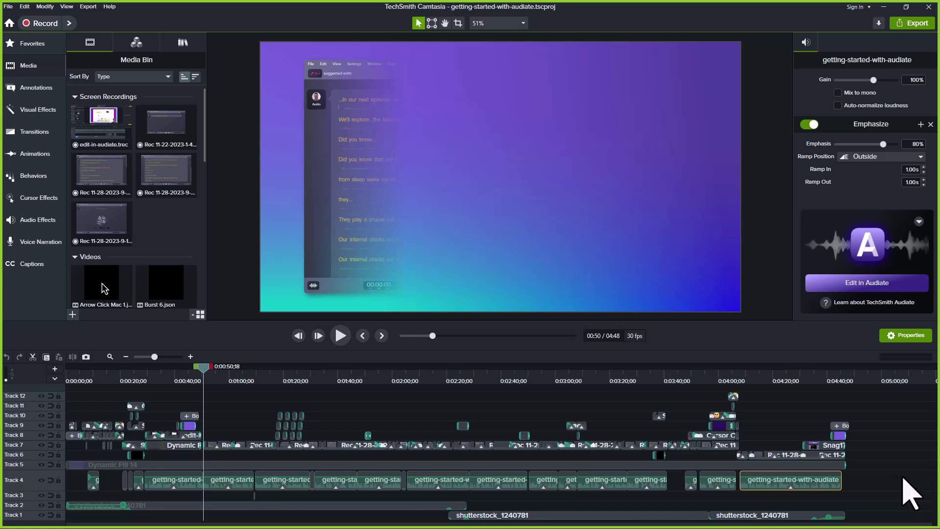
# - Select all the narration clips on Track 4 and group them
pyautogui.click(881, 485)
pyautogui.moveTo(881, 485); pyautogui.dragTo(70, 481)
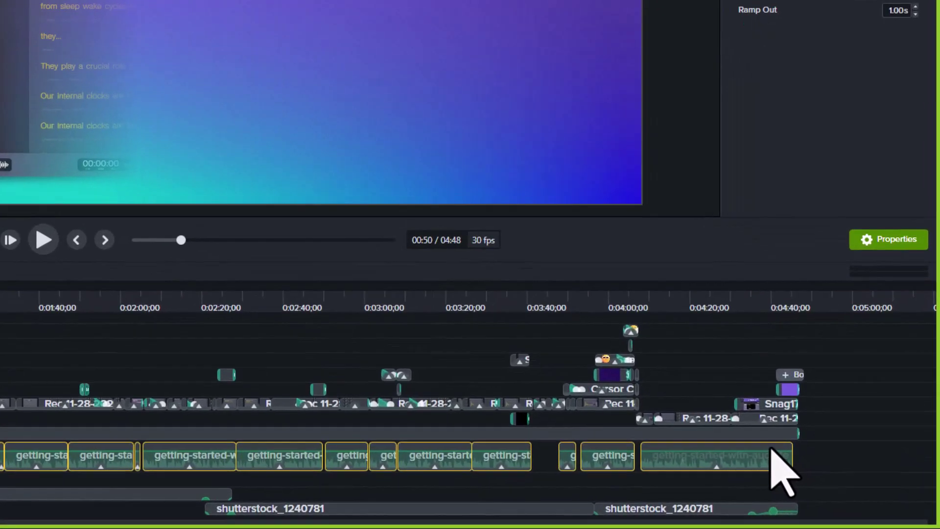
pyautogui.rightClick(772, 448)
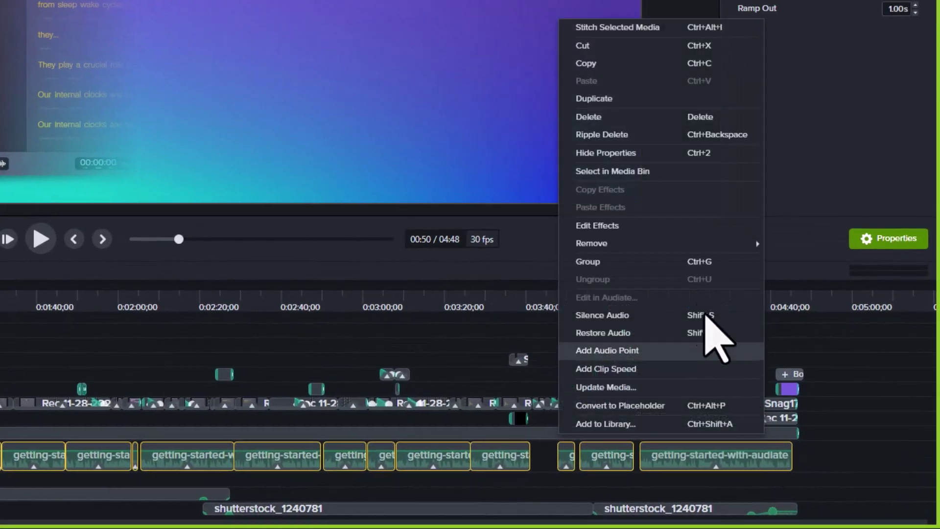
pyautogui.click(667, 262)
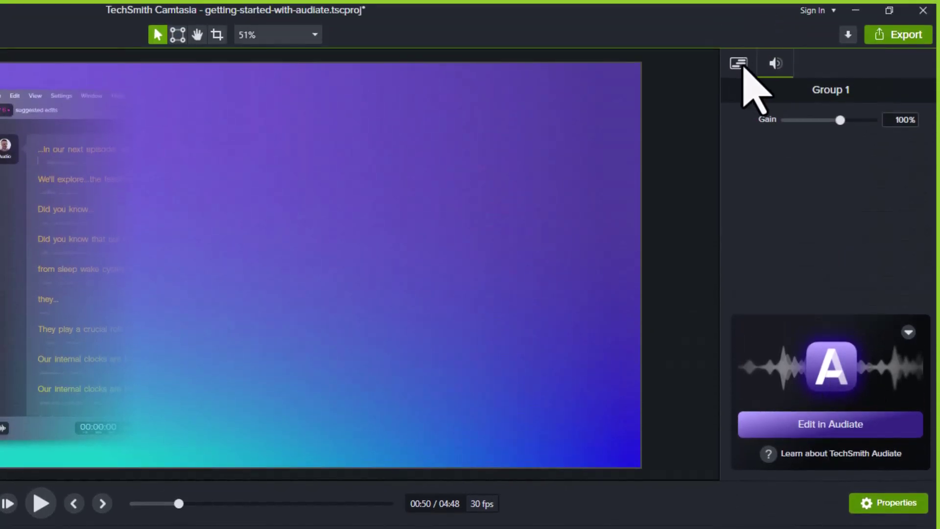
# - Show the narration group's audio properties and open the group for editing in Audiate
pyautogui.click(742, 66)
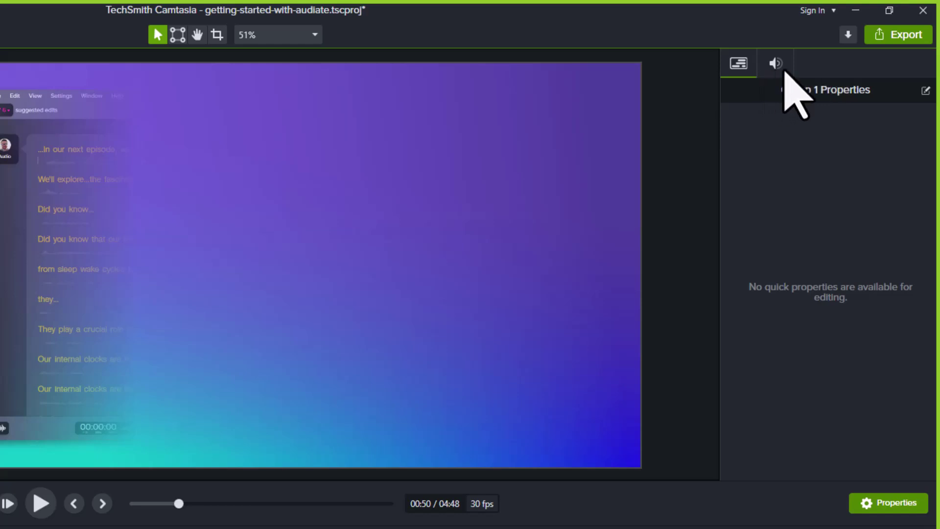
pyautogui.click(783, 70)
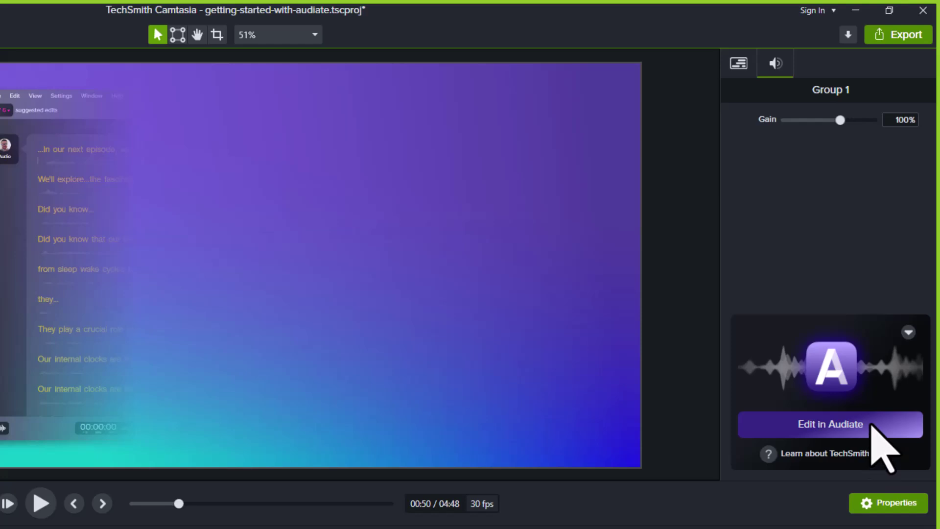
pyautogui.click(872, 425)
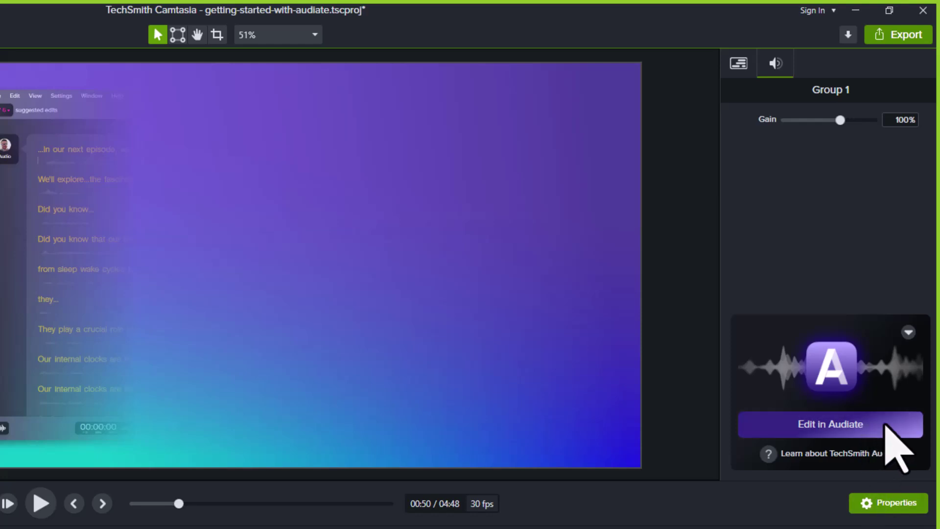
pyautogui.click(886, 425)
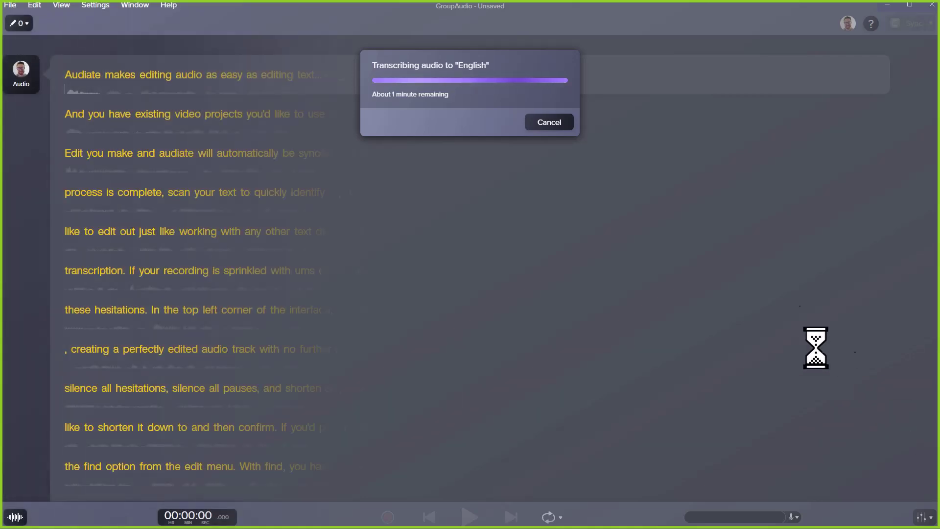
# - Look over the grouped narration's transcript and highlight "or other unnecessary words and phrases. Use"
pyautogui.scroll(-3, 658, 217)
pyautogui.scroll(-2, 657, 211)
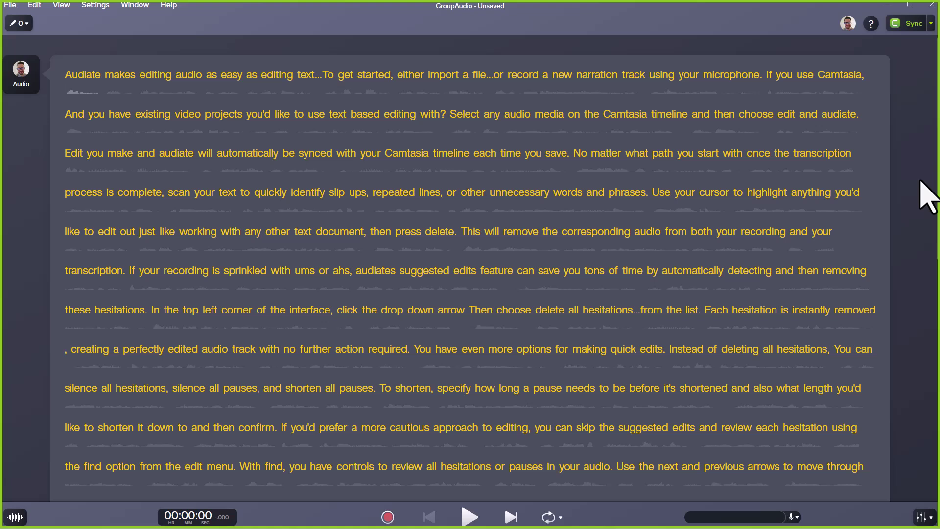
pyautogui.moveTo(673, 192); pyautogui.dragTo(453, 192)
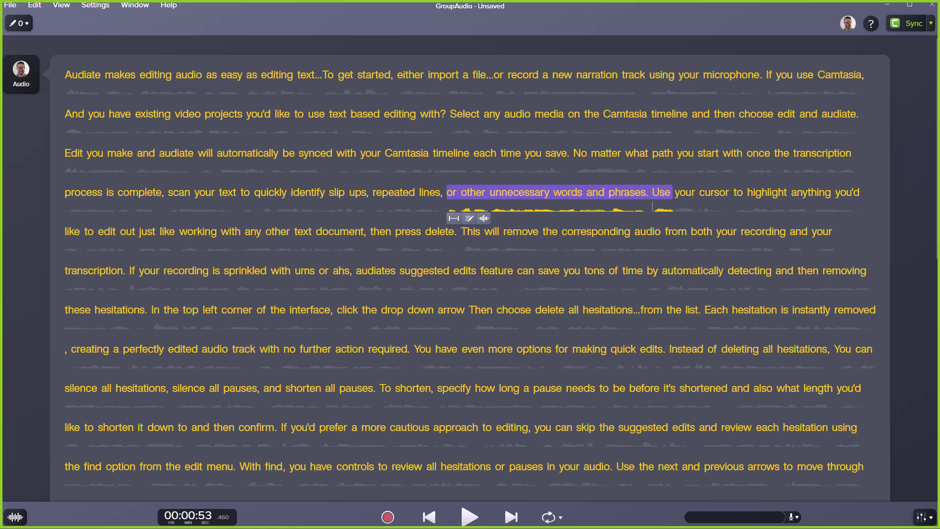
# - Add an Equalizer effect to the narration with the Improve Male Voice preset and set its processing to 54
pyautogui.click(922, 517)
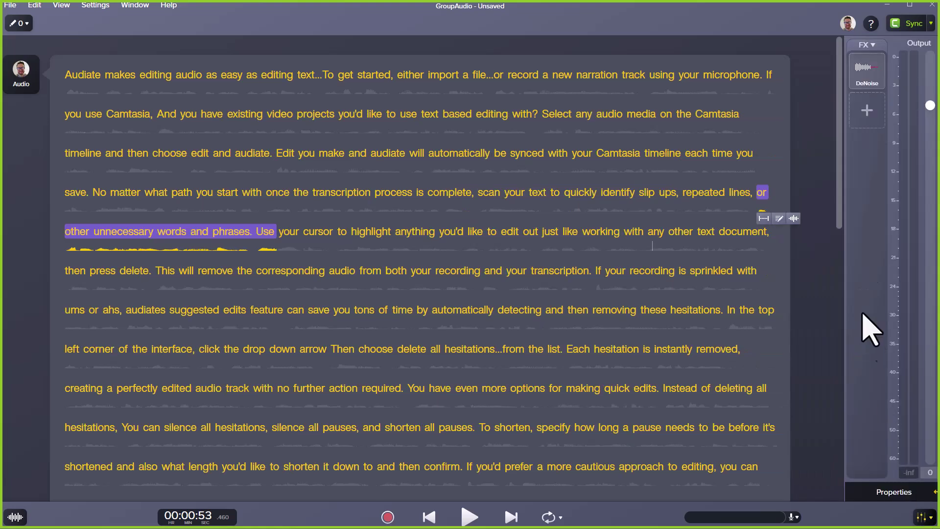
pyautogui.click(874, 121)
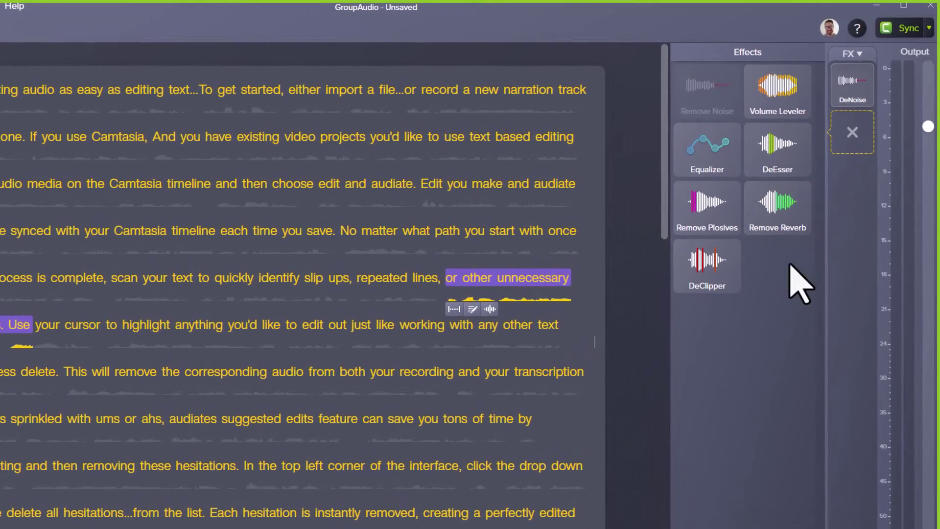
pyautogui.click(695, 162)
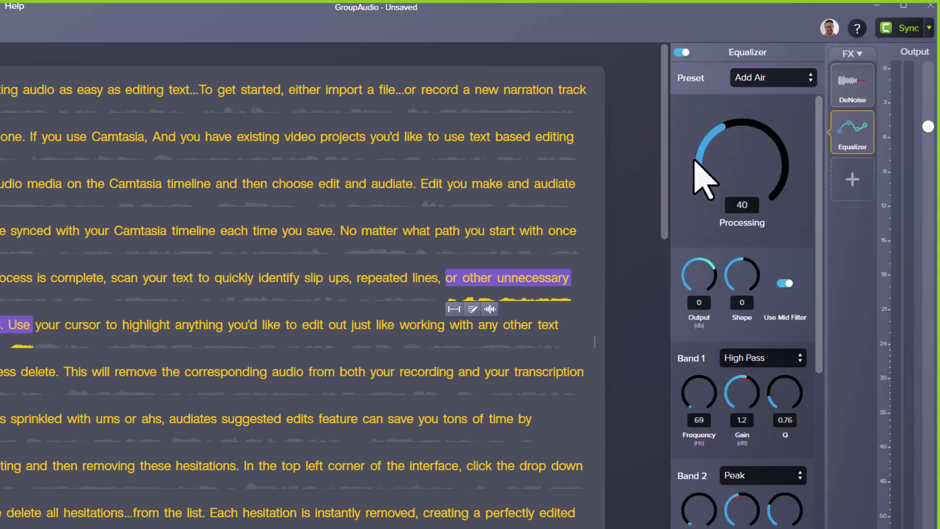
pyautogui.click(787, 81)
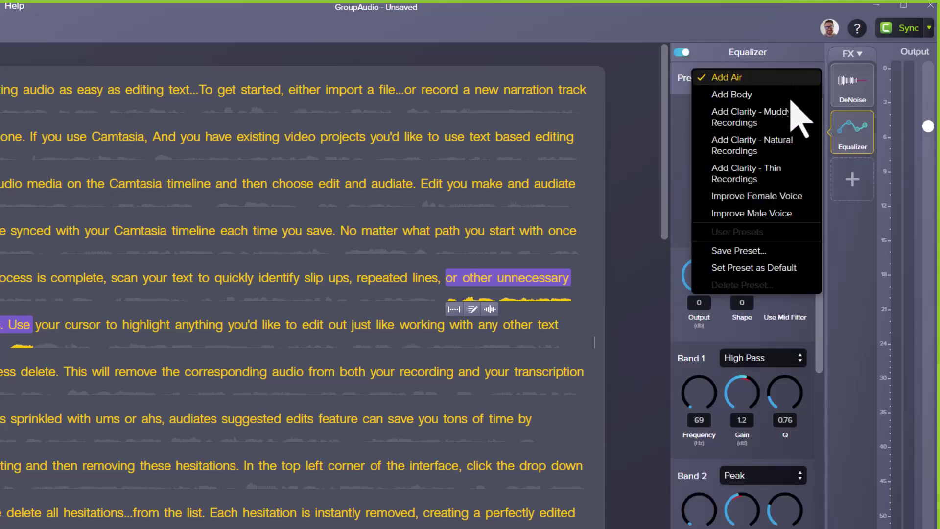
pyautogui.click(797, 219)
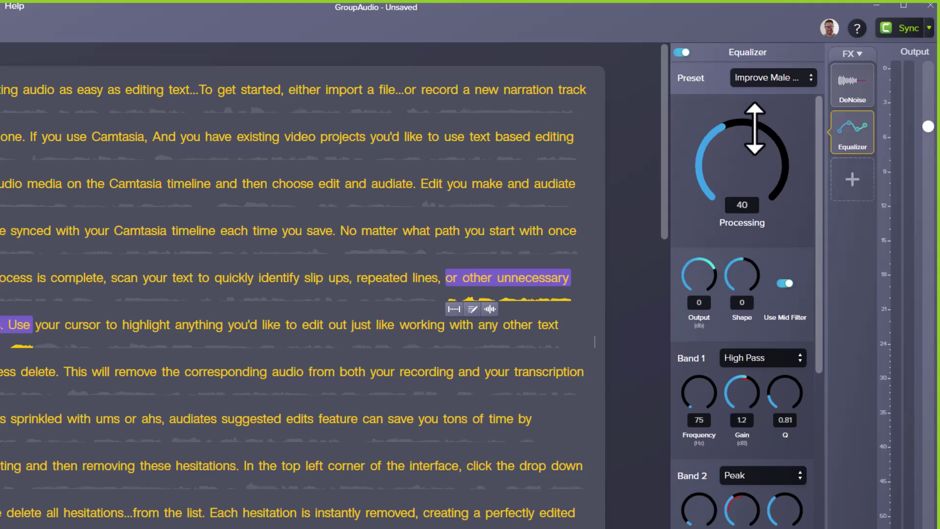
pyautogui.moveTo(755, 129); pyautogui.dragTo(755, 120)
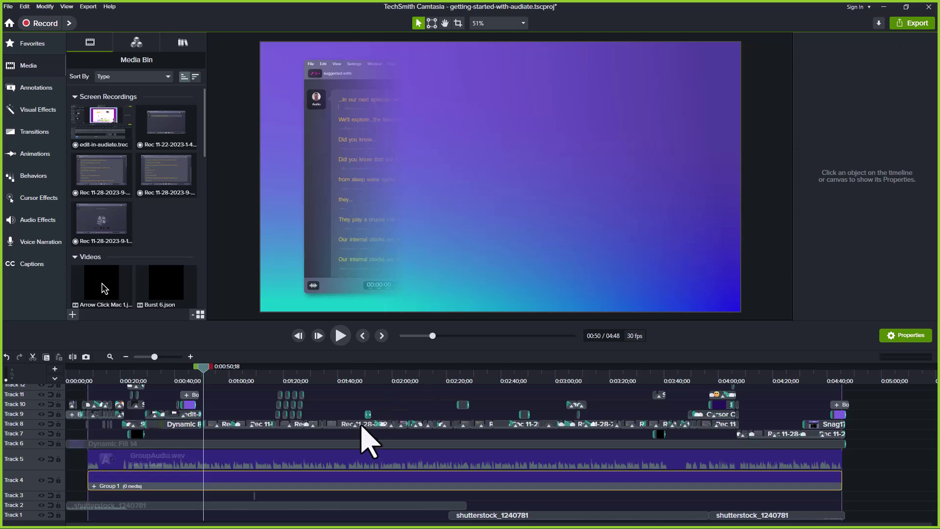
# - Inspect the GroupAudio clip and the narration group on the Camtasia timeline
pyautogui.scroll(1, 365, 434)
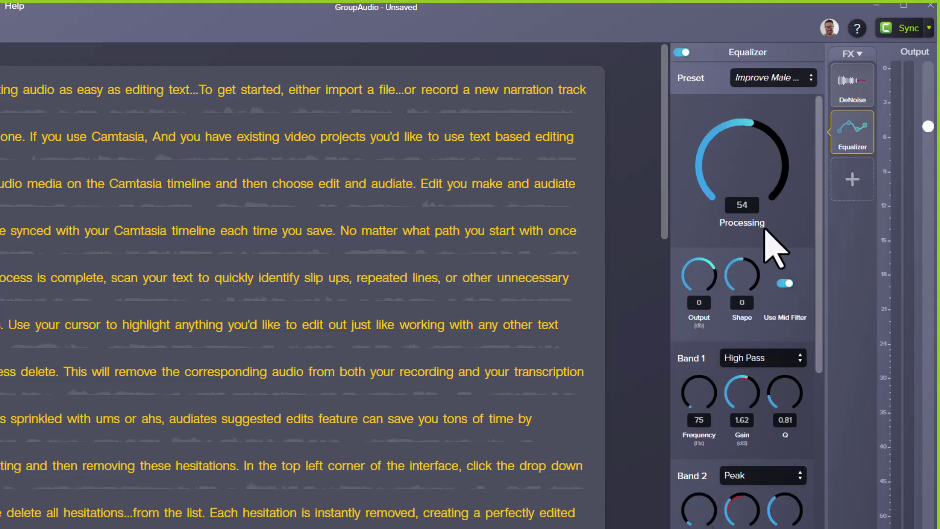
# - Sync the equalized narration to the entire Camtasia timeline, and show the audio properties of the GroupAudio clip on Track 5
pyautogui.click(930, 28)
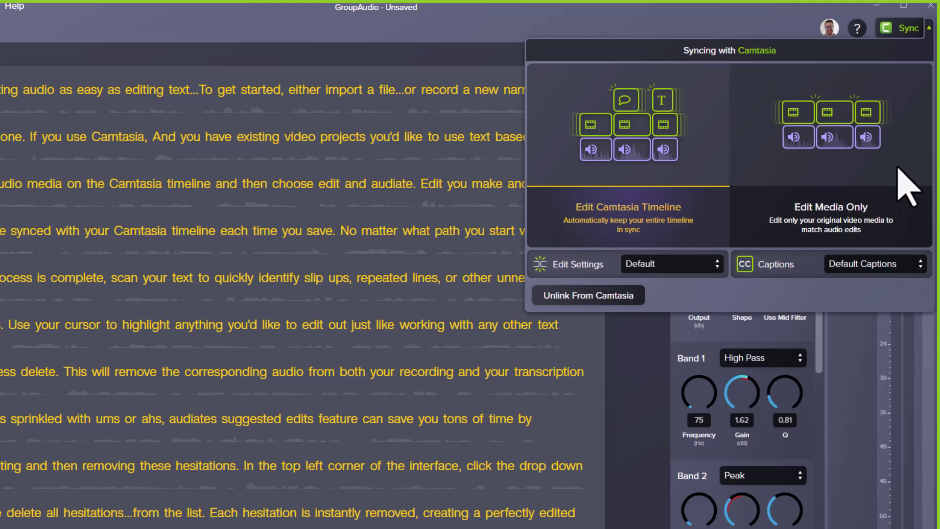
pyautogui.click(904, 28)
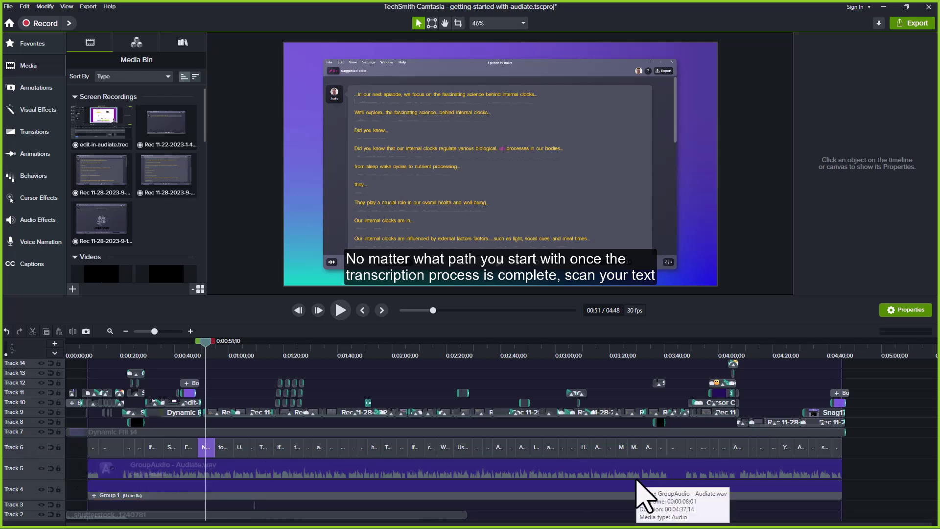
pyautogui.click(681, 470)
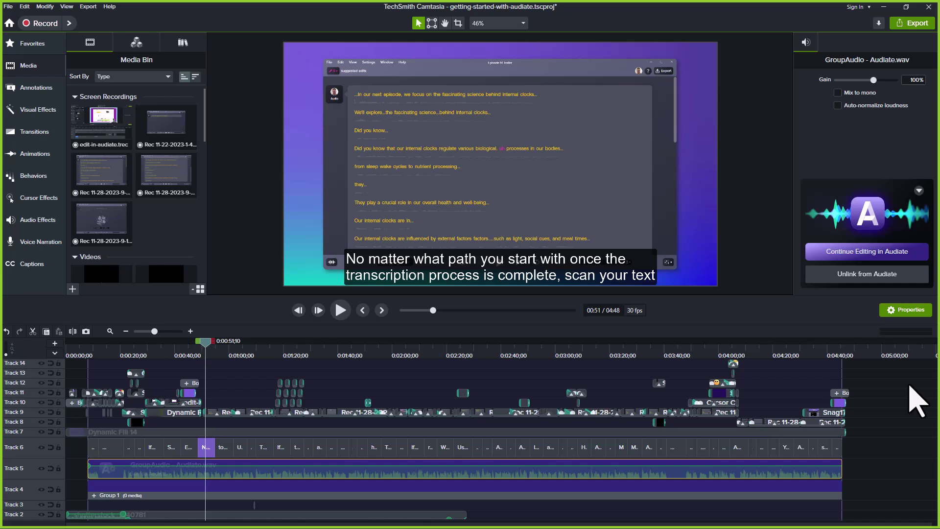
pyautogui.hotkey('ctrl', 's')
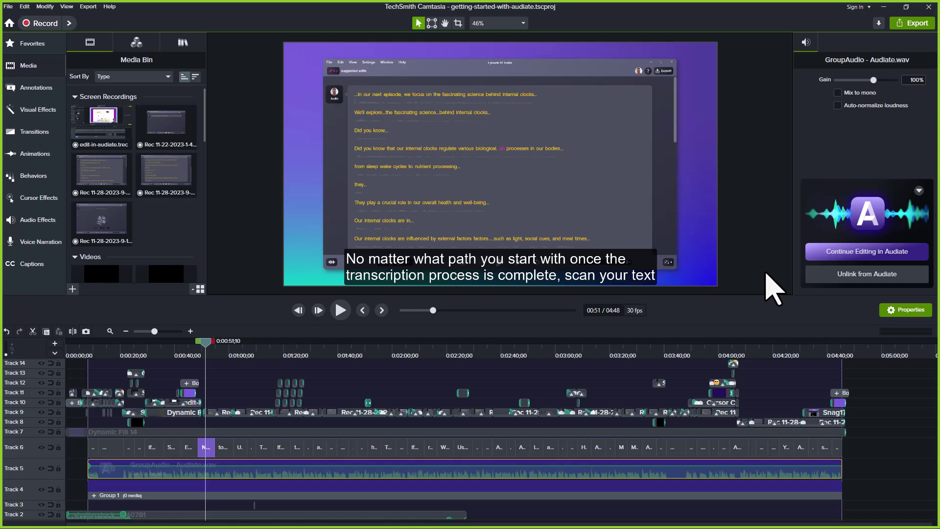
# - Unlink the GroupAudio narration from Camtasia in Audiate and return to the Camtasia project
pyautogui.click(822, 276)
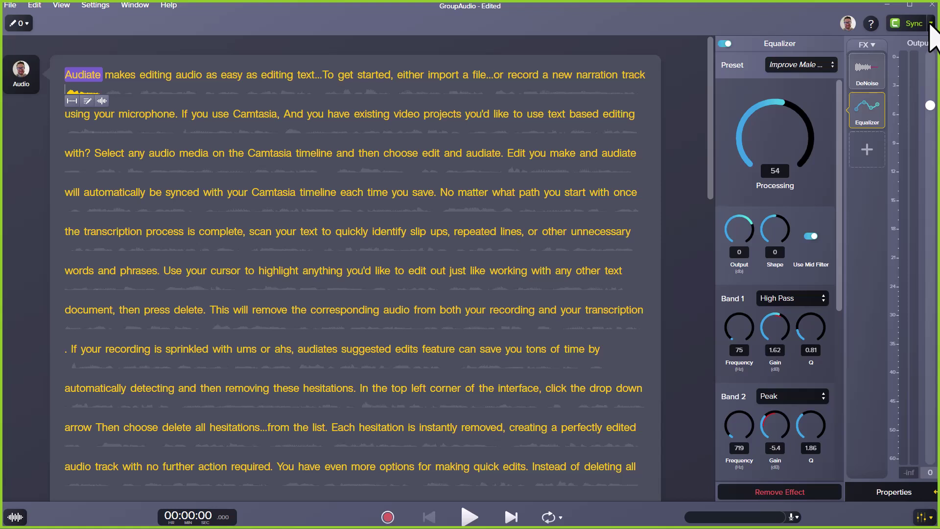
pyautogui.click(931, 23)
pyautogui.click(647, 247)
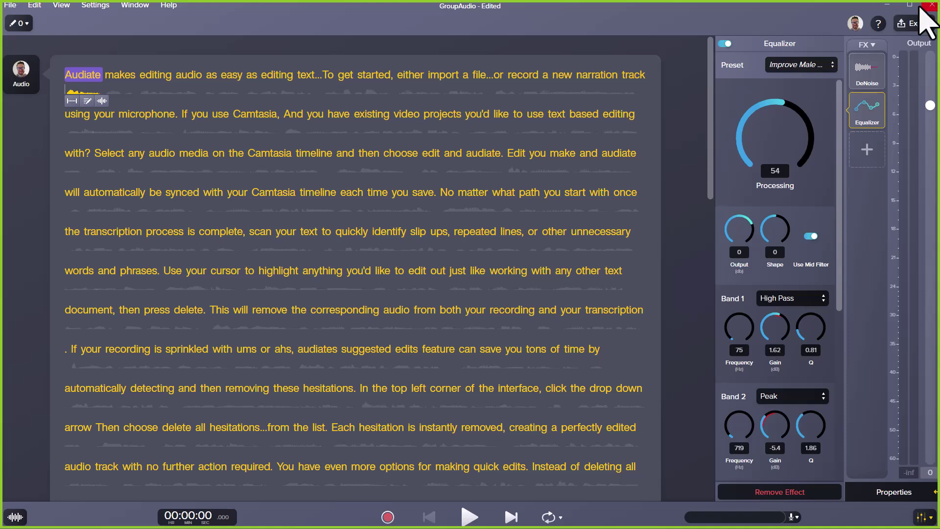
pyautogui.click(888, 5)
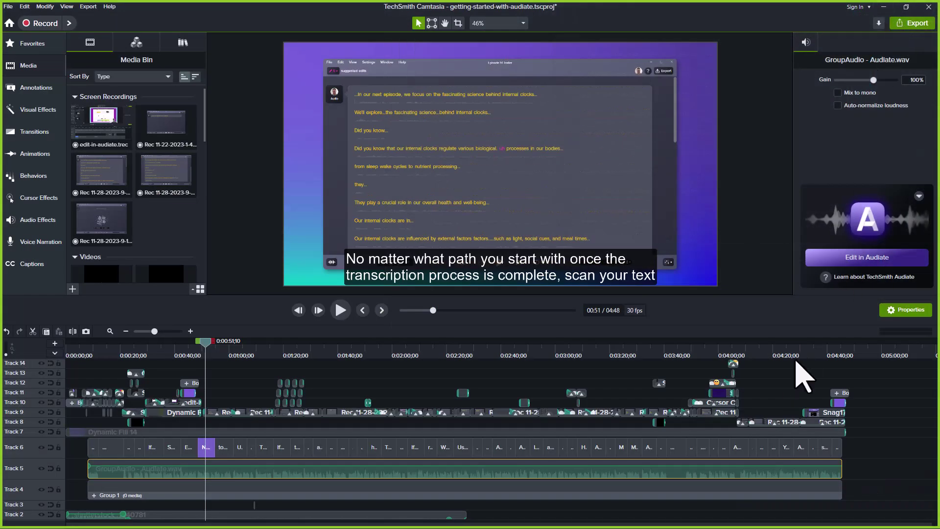
# - Move the playhead to about 2:31 and send the unlinked GroupAudio clip to Audiate for editing
pyautogui.click(478, 356)
pyautogui.moveTo(478, 357); pyautogui.dragTo(479, 357)
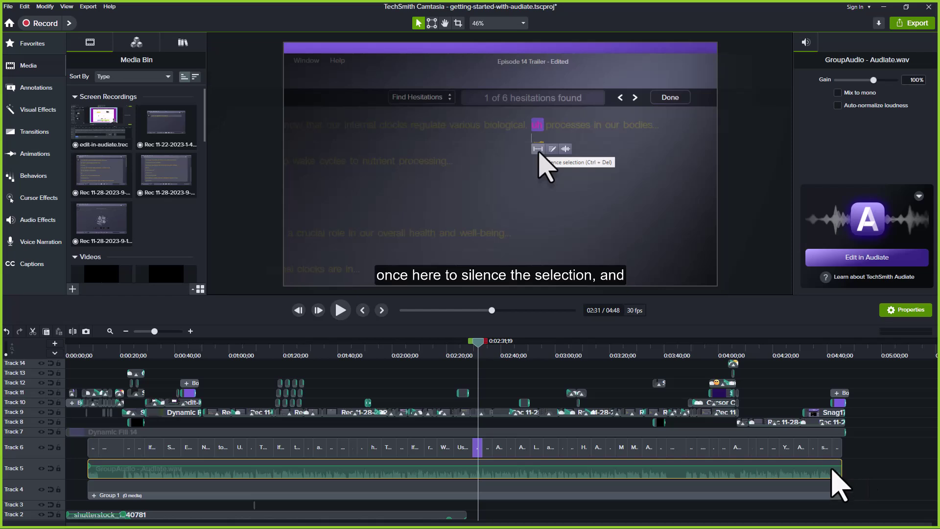
pyautogui.click(871, 263)
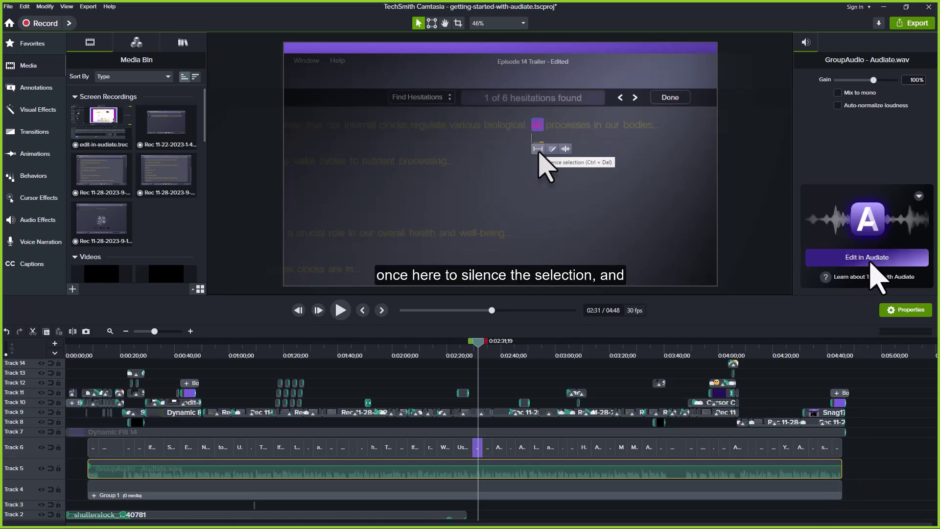